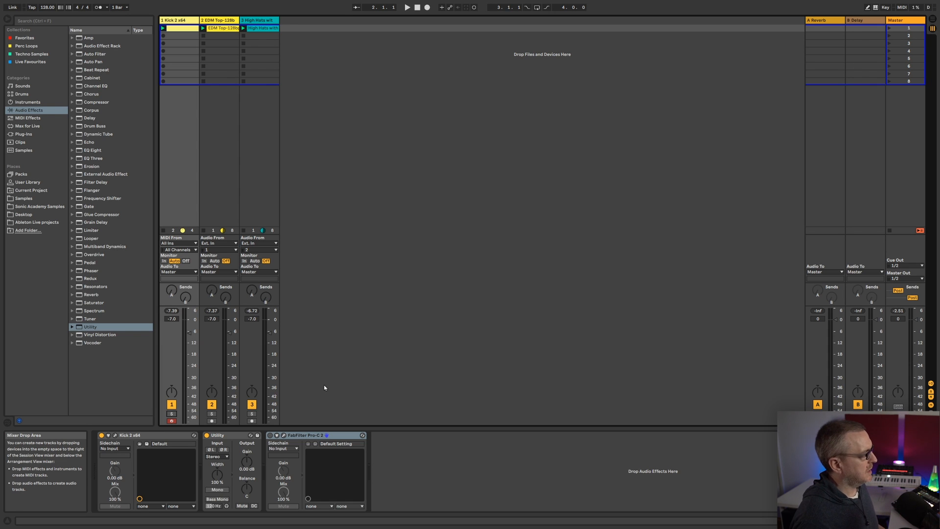
Audition the full loop and solo the kick, EDM Top and High Hats tracks one at a time, ending with no track soloed
key(space)
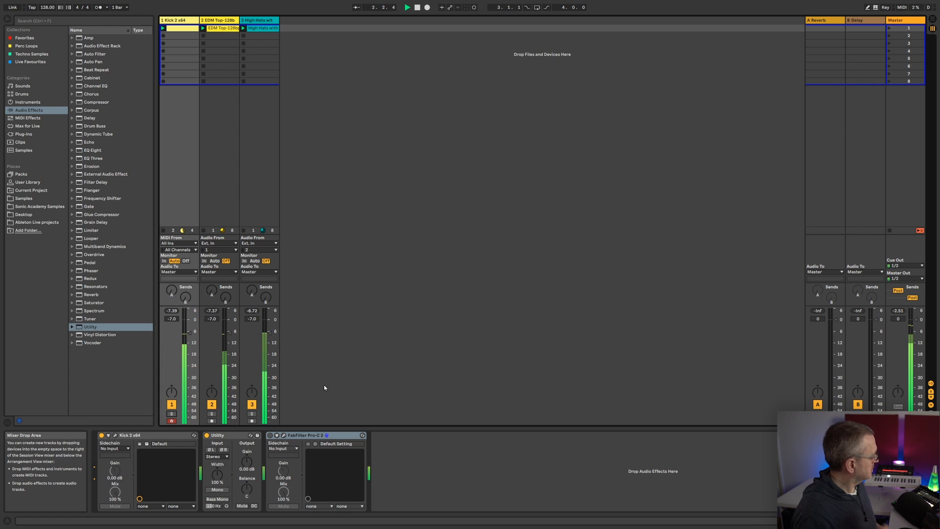
key(space)
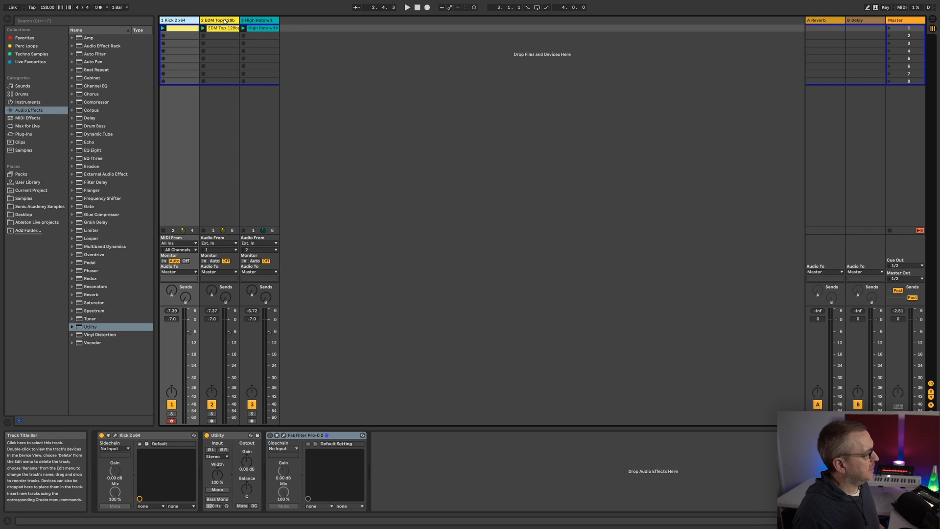
click(171, 414)
key(space)
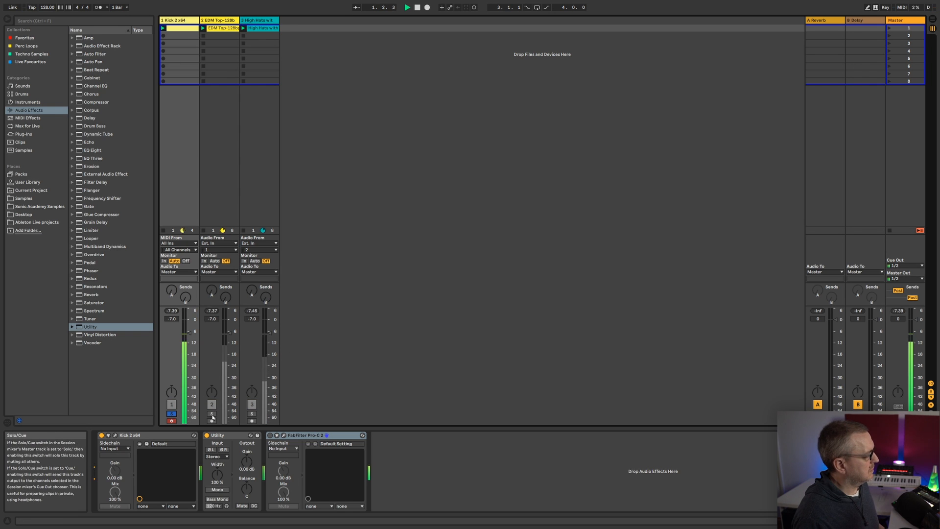
click(211, 414)
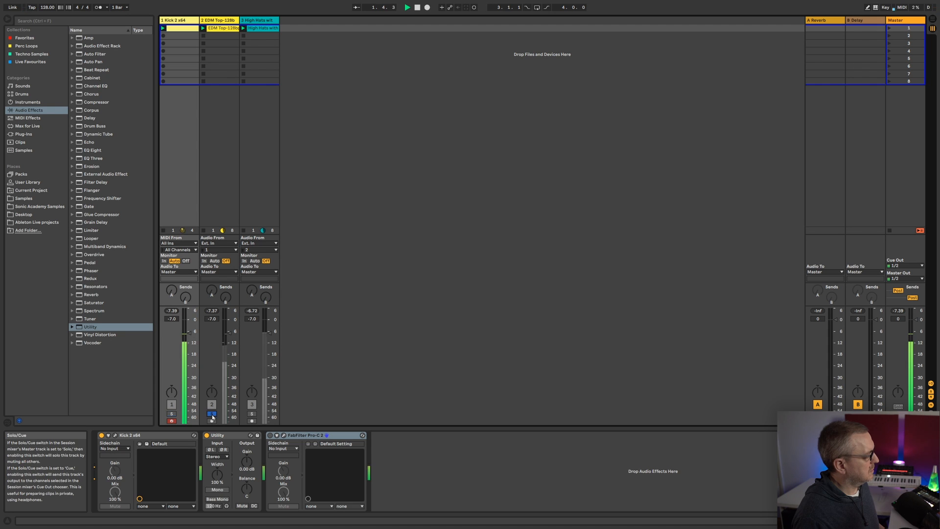
click(251, 414)
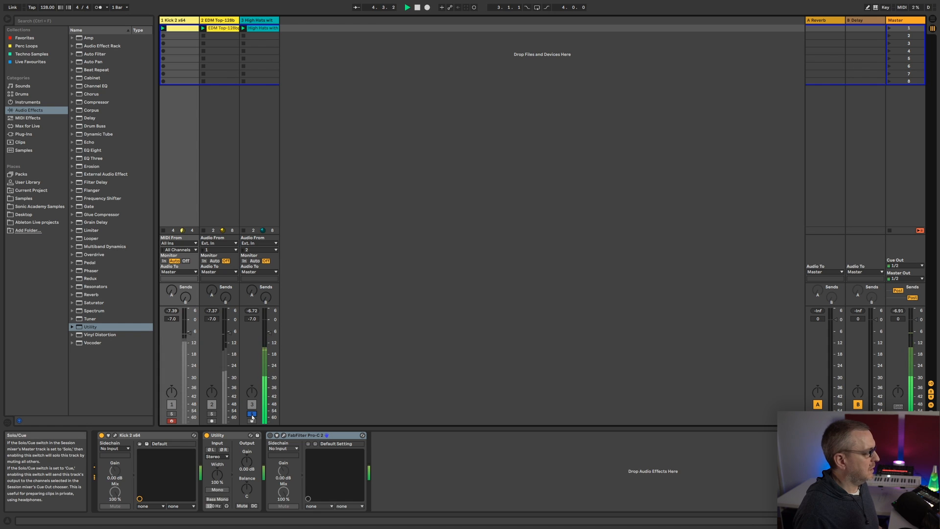
key(space)
click(252, 414)
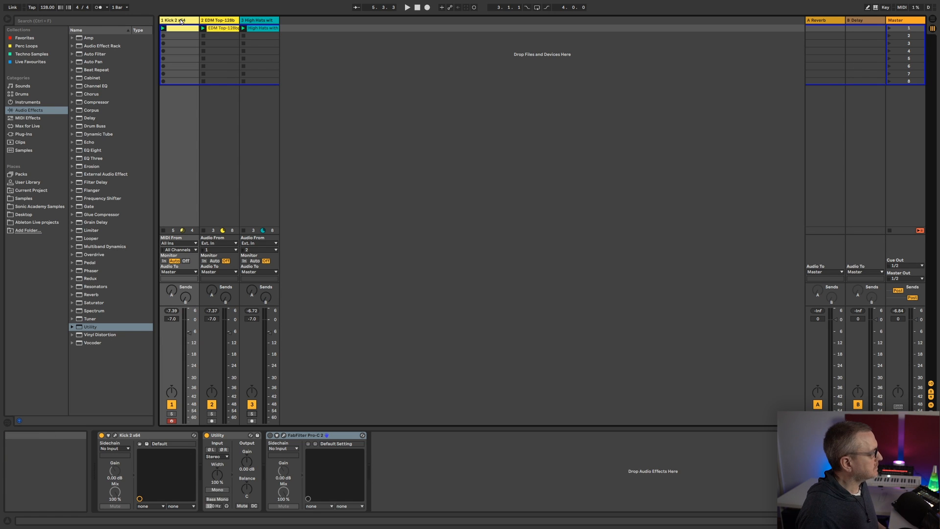
Open the kick track's FabFilter Pro-C 2 and set its threshold to about -13.33 dB and ratio to about 3.67:1
click(284, 436)
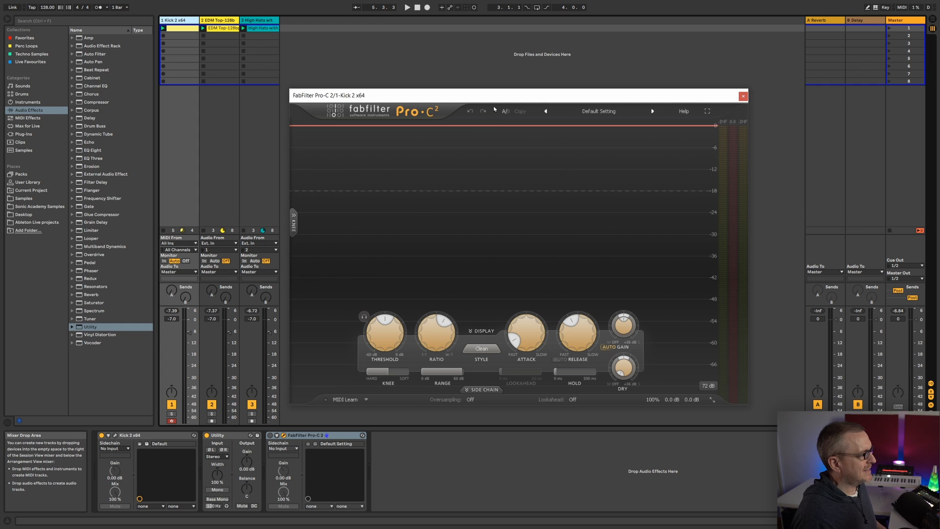
drag(492, 96, 504, 86)
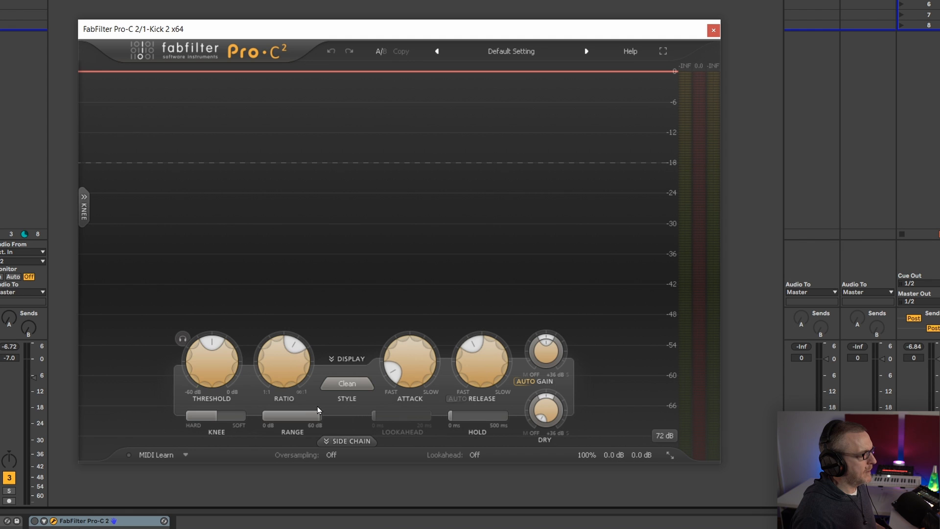
drag(215, 363, 212, 347)
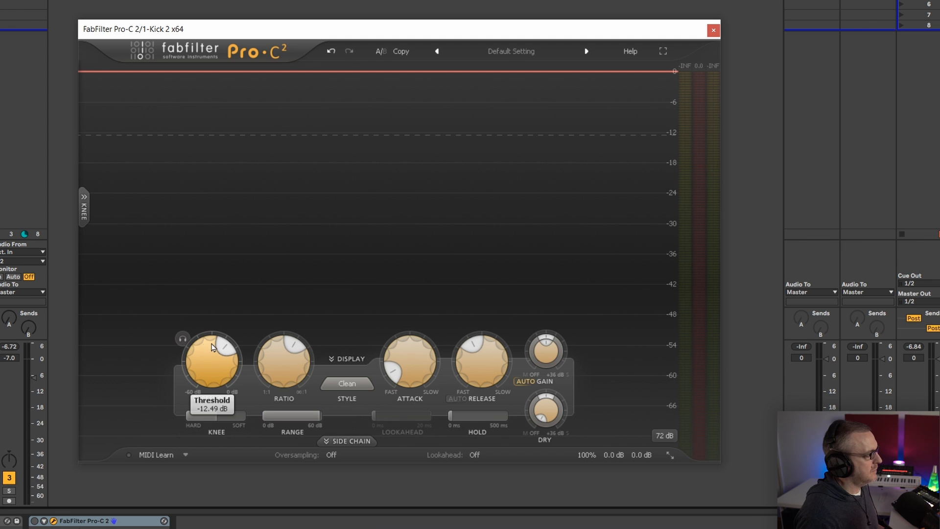
drag(205, 361, 205, 363)
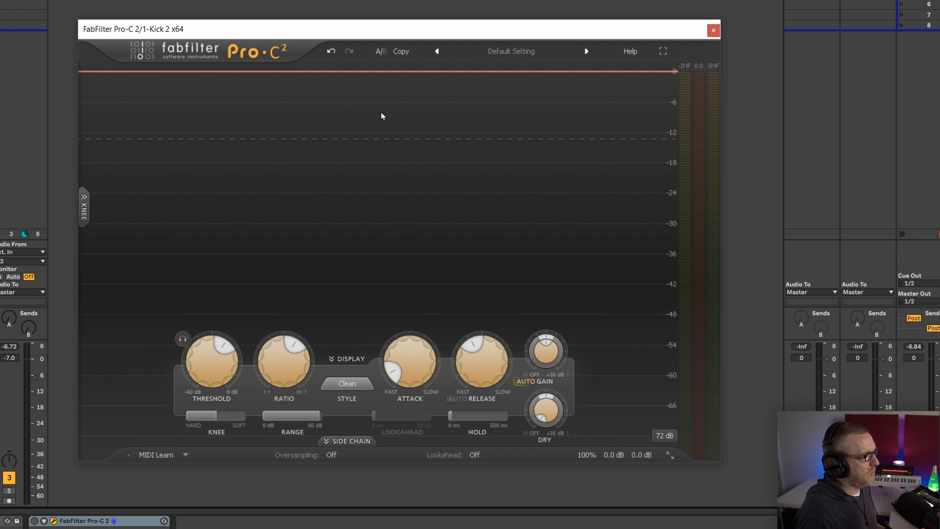
drag(275, 357, 275, 359)
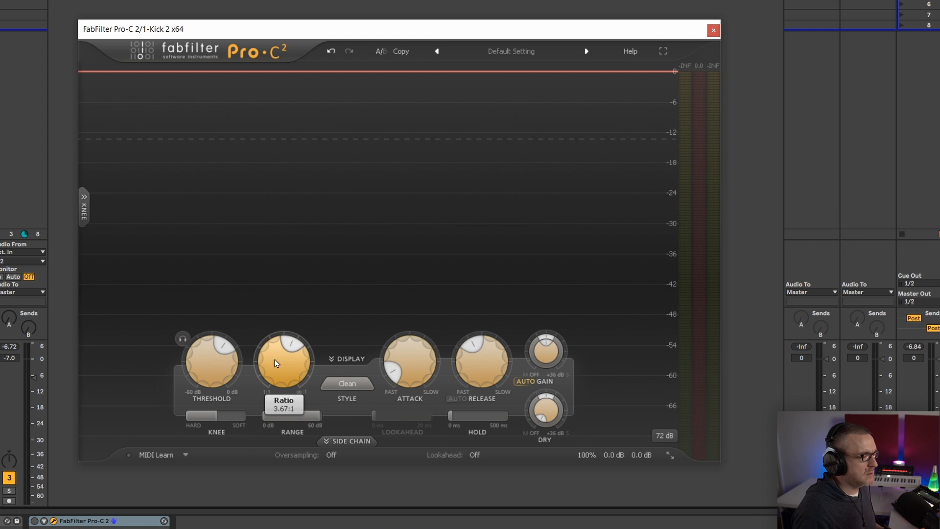
Set the compressor's attack to about 2.46 ms and lengthen its release to around the middle of its range
mouse_move(419, 357)
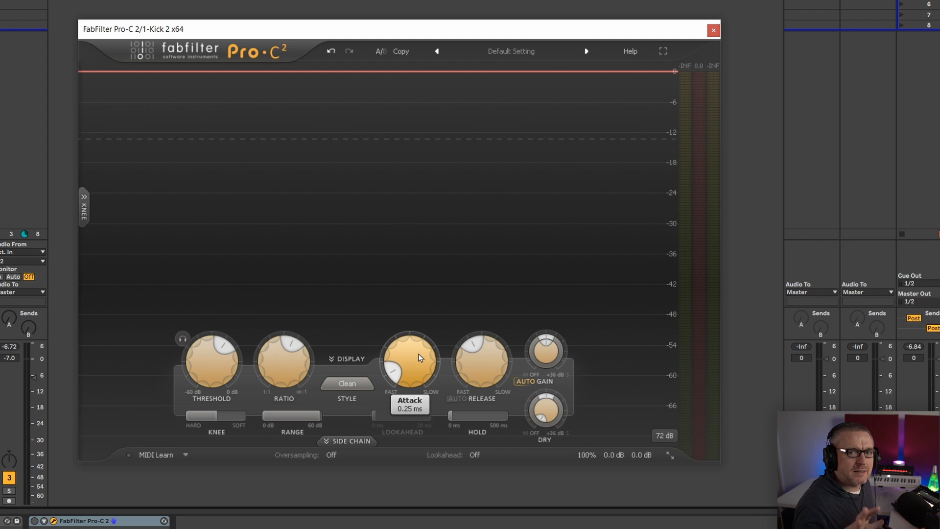
scroll(417, 352, up, 4)
mouse_move(479, 362)
drag(488, 367, 488, 354)
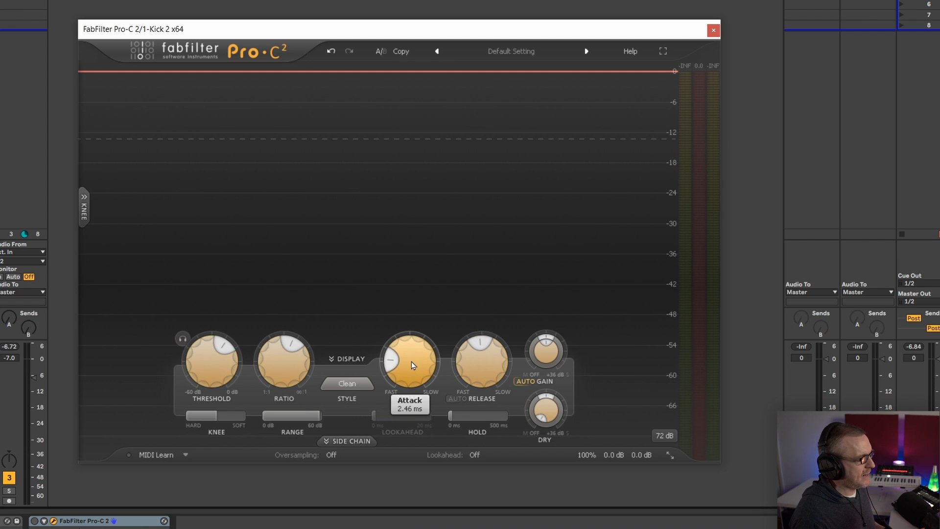
Examine the compressor's knee curve display and collapse it again
click(84, 215)
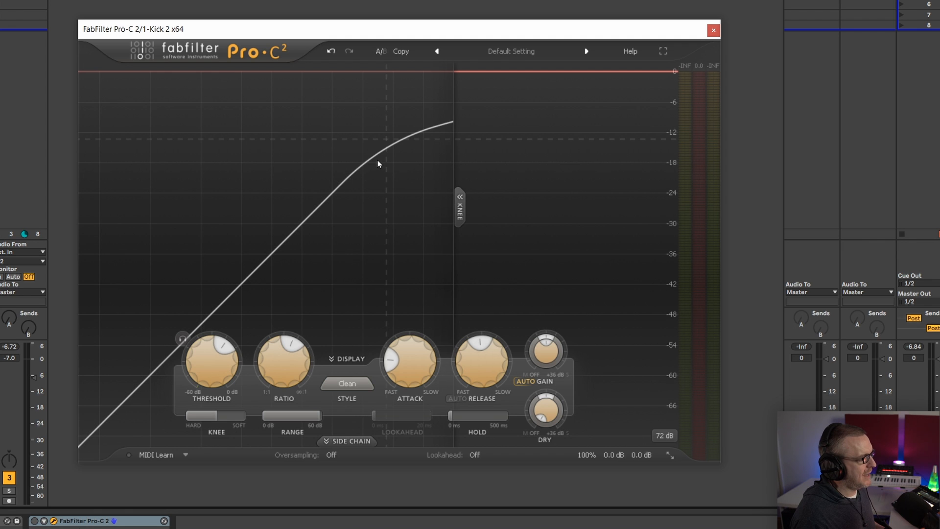
click(461, 209)
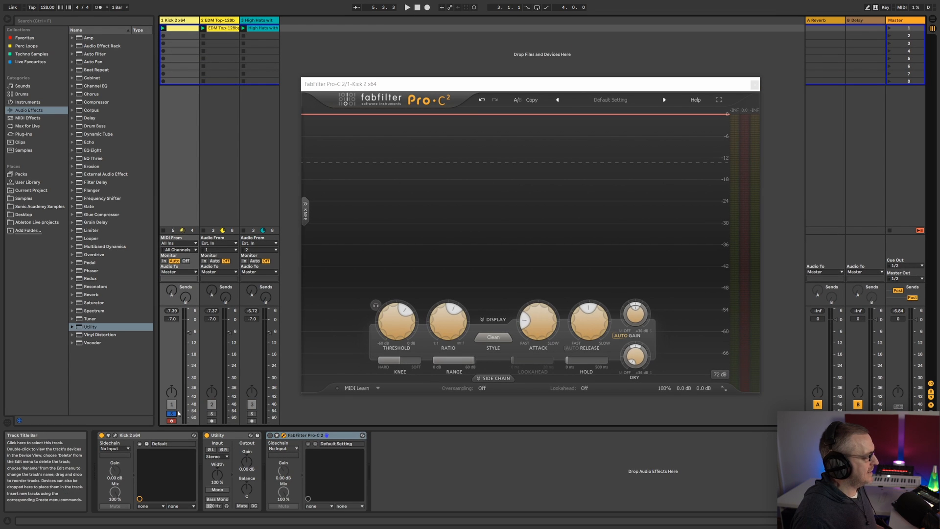
Open the Kick 2 instrument, compare the kick with Click 1 unmuted and muted during playback, and close the instrument
drag(502, 86, 589, 74)
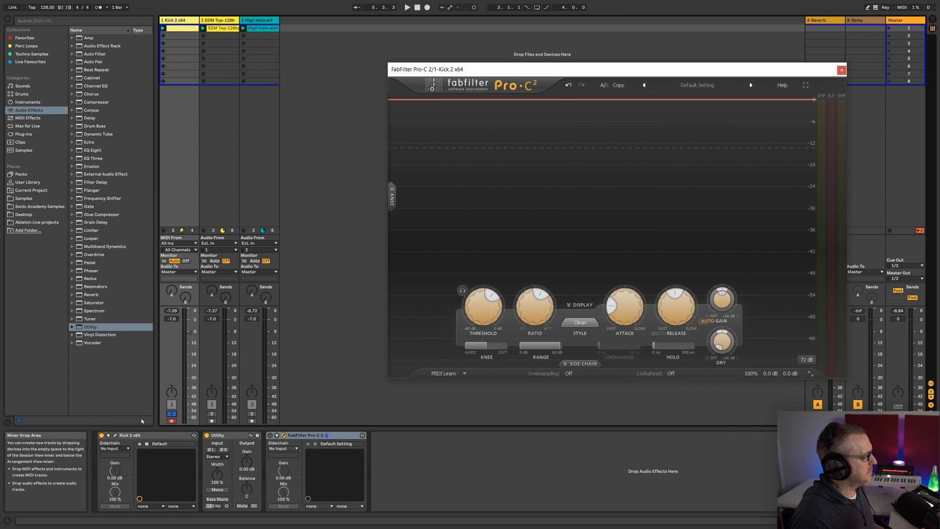
click(116, 436)
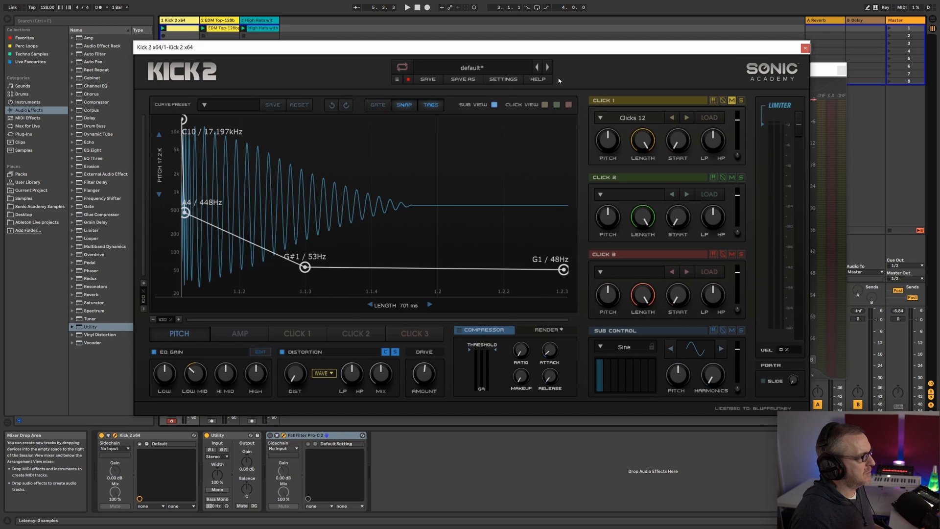
drag(542, 47, 541, 72)
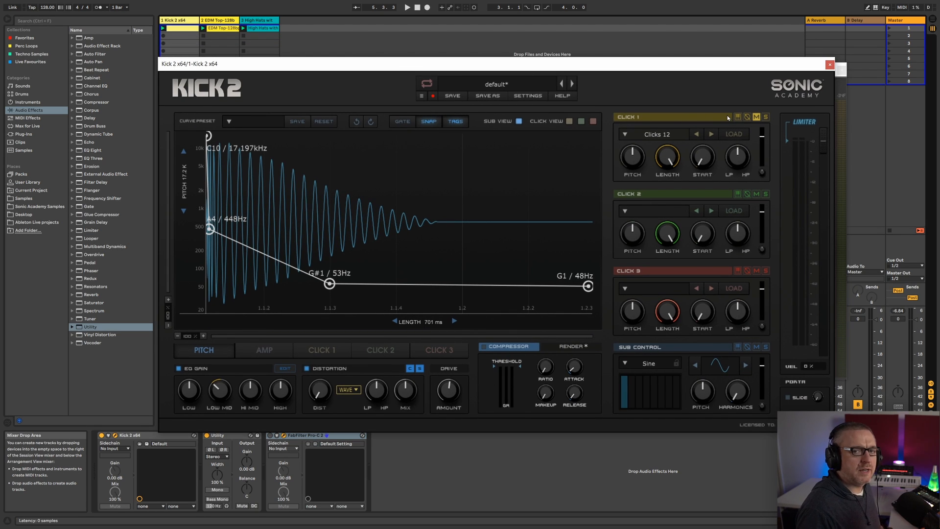
key(space)
click(756, 117)
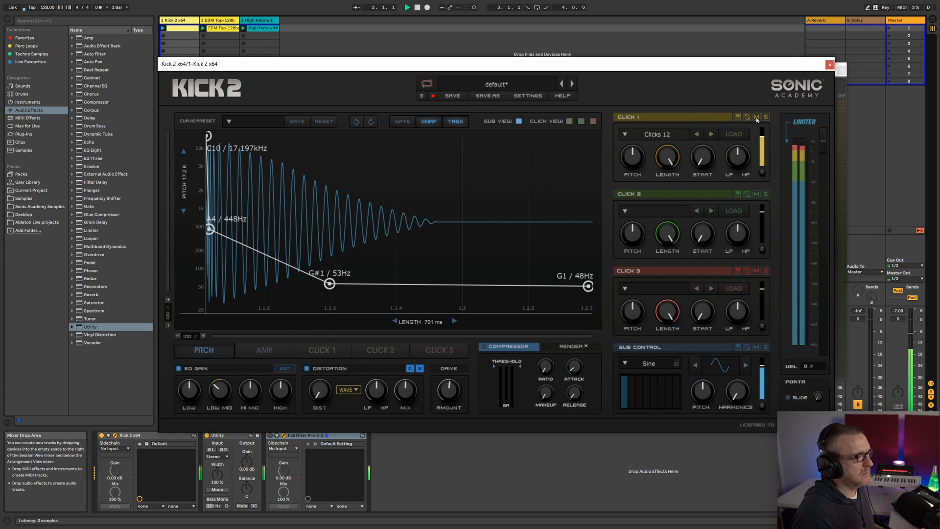
click(756, 117)
key(space)
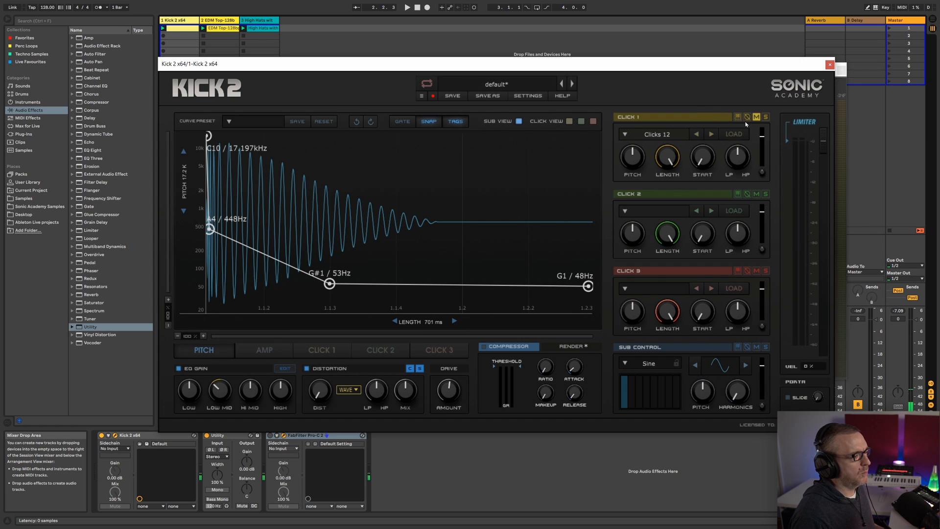
click(757, 117)
key(space)
click(756, 117)
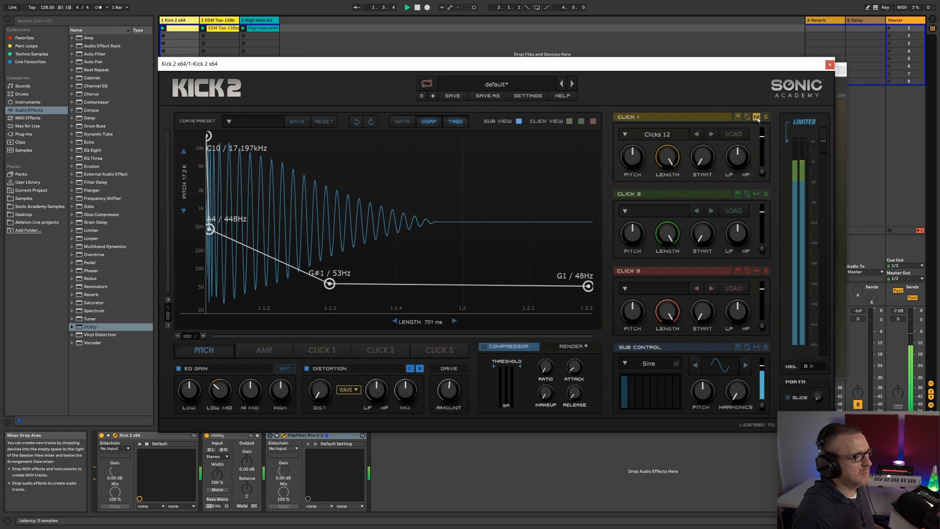
click(830, 64)
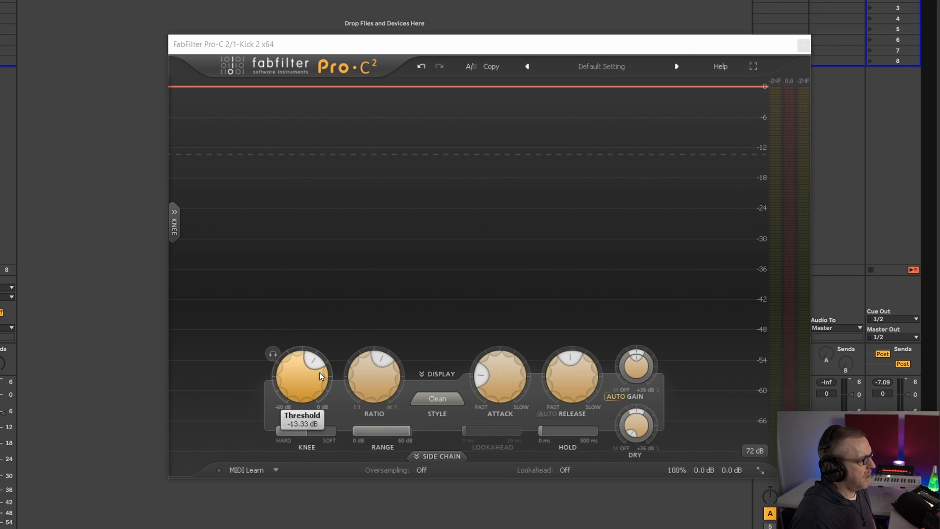
Neutralise the kick's compressor with a 0 dB threshold and a 1:1 ratio, and play the uncompressed kick
drag(302, 389, 304, 313)
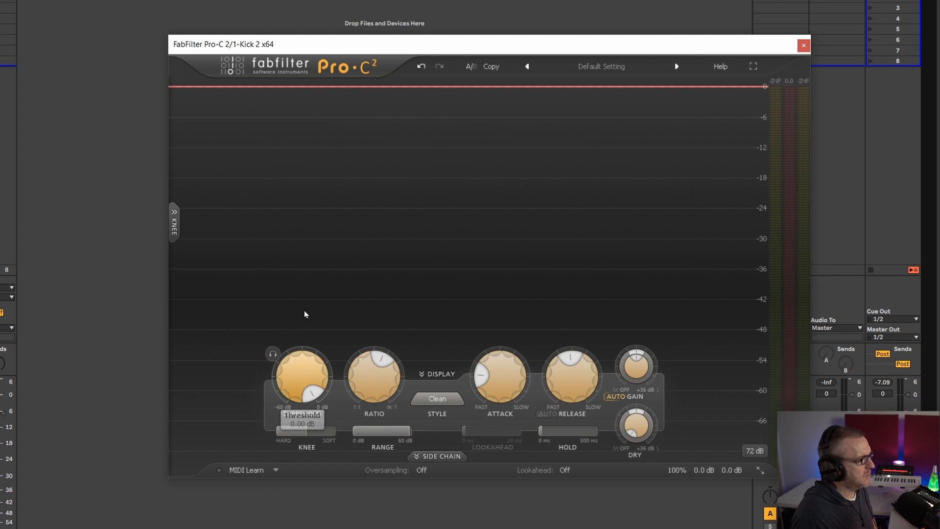
drag(378, 364, 380, 385)
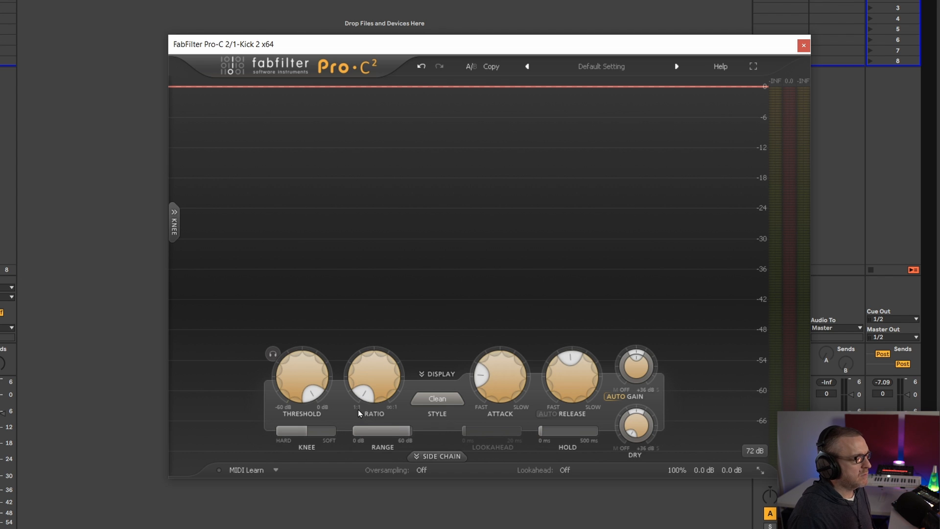
mouse_move(372, 398)
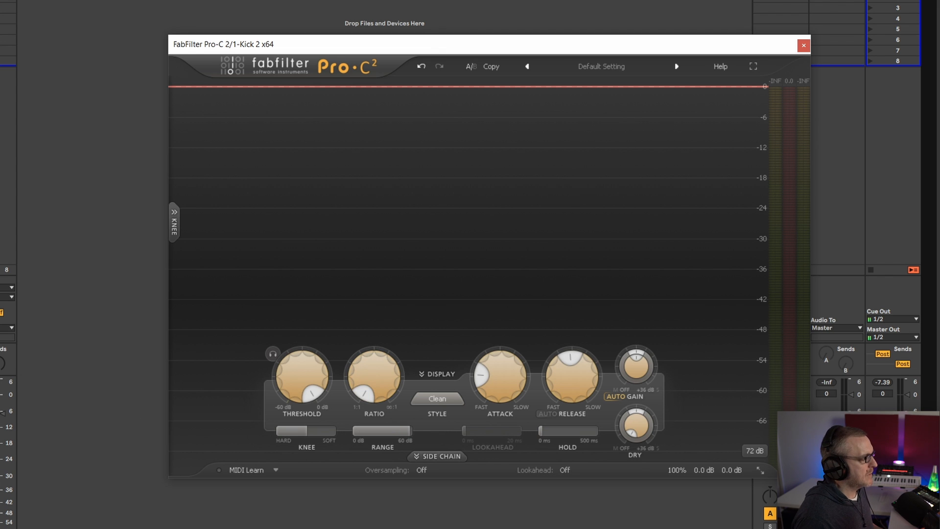
key(space)
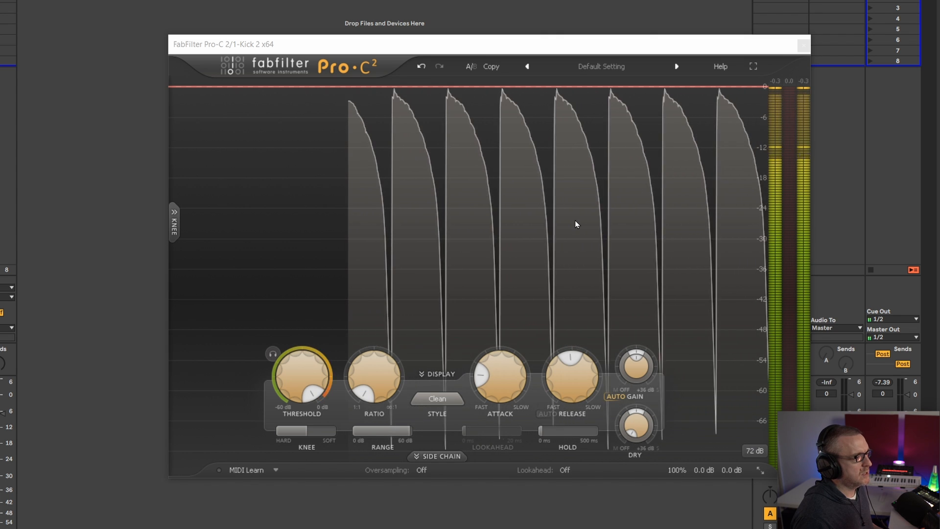
mouse_move(377, 370)
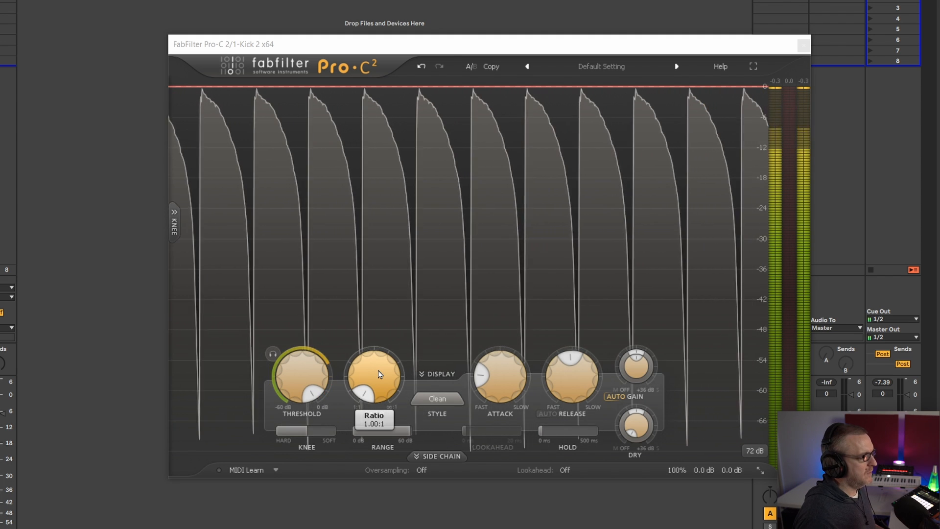
Raise the compressor's ratio well up towards ∞:1 and replay the kick to check the gain reduction
drag(378, 370, 406, 201)
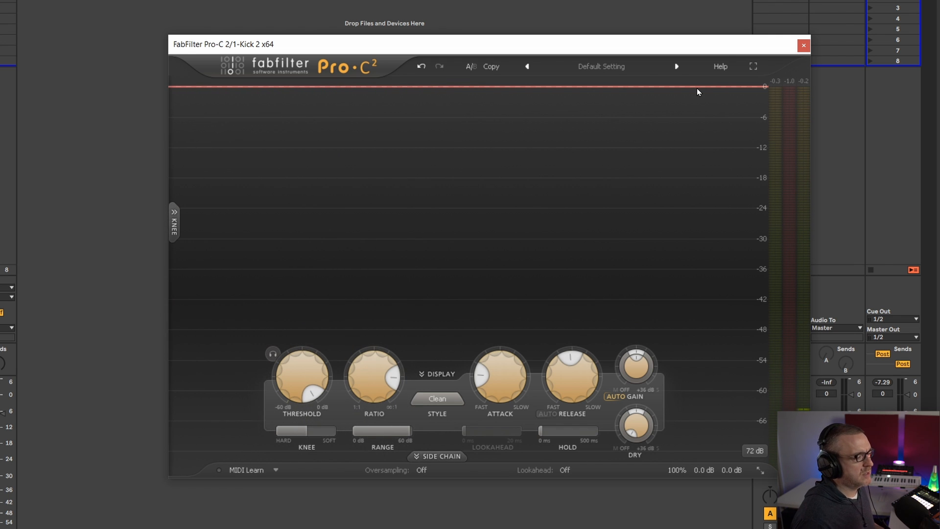
mouse_move(313, 390)
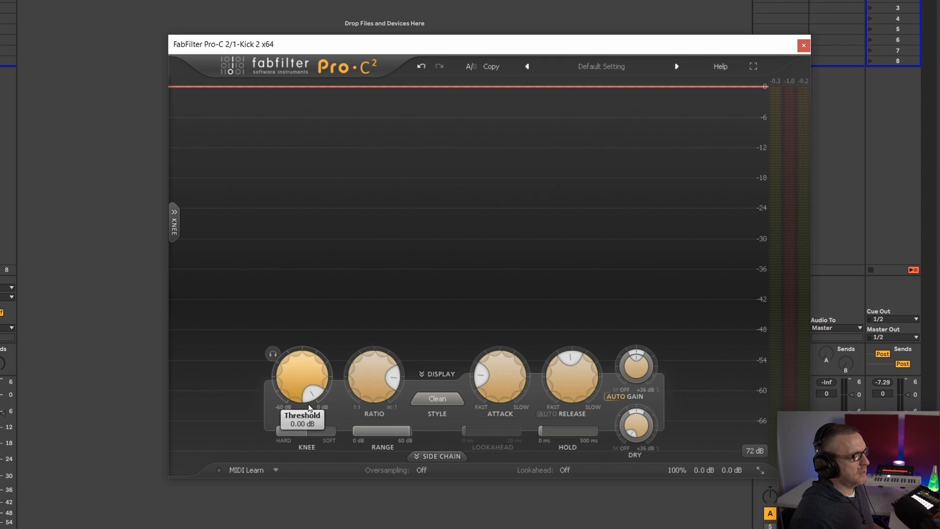
key(space)
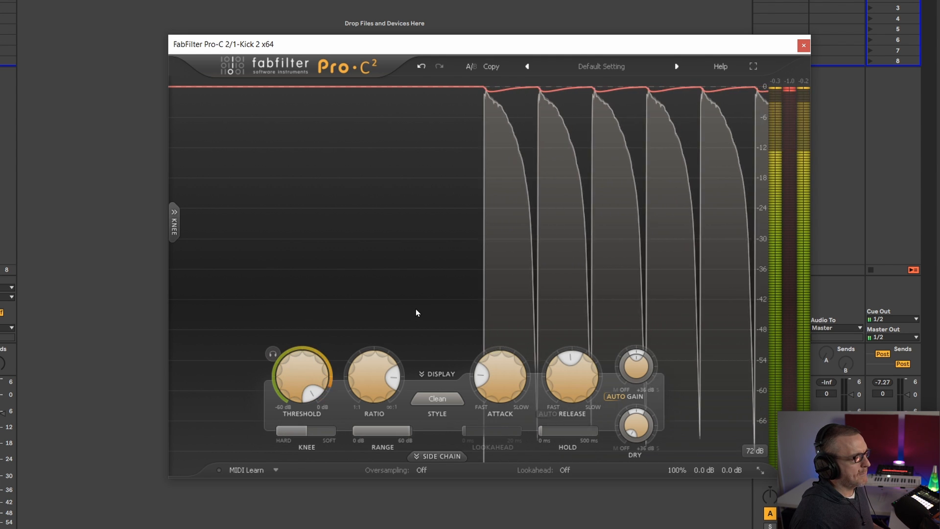
key(space)
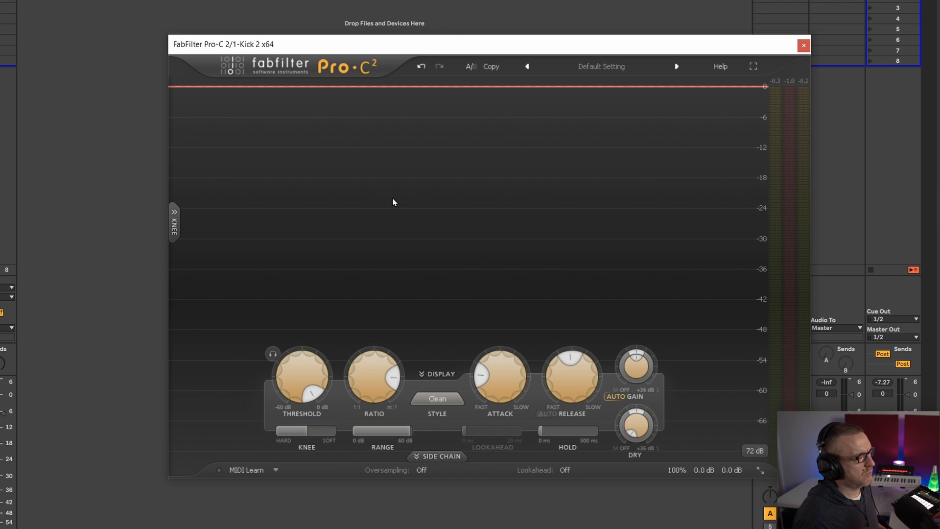
Play the kick and lower the compressor's threshold to about -15 dB so that it acts on the quieter hits
key(space)
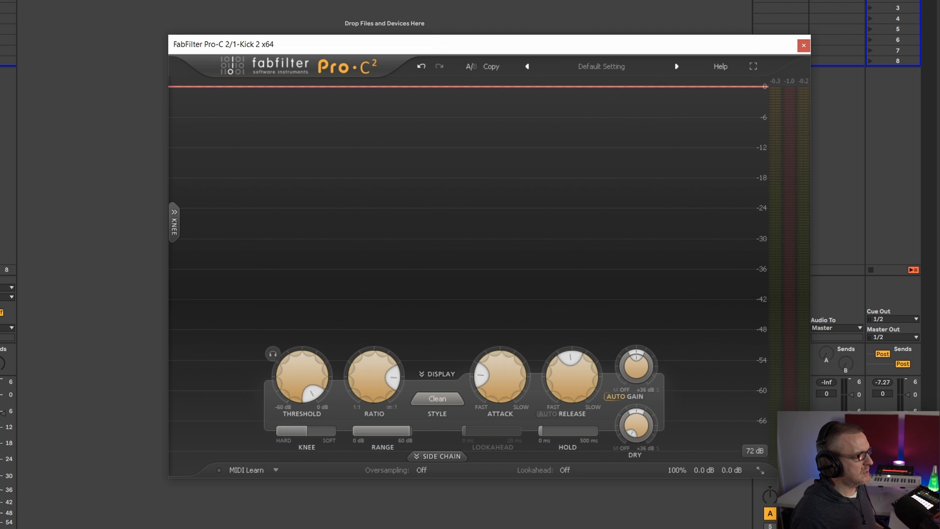
key(space)
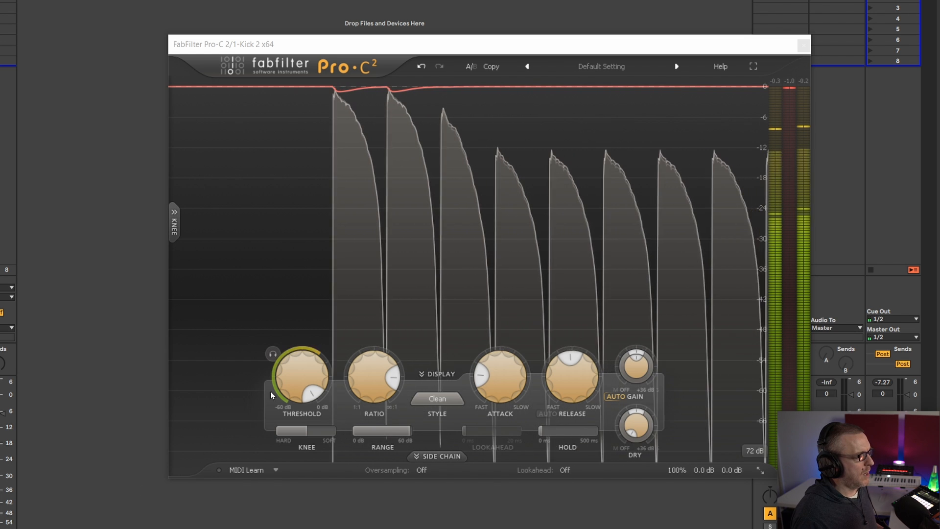
drag(314, 384, 363, 325)
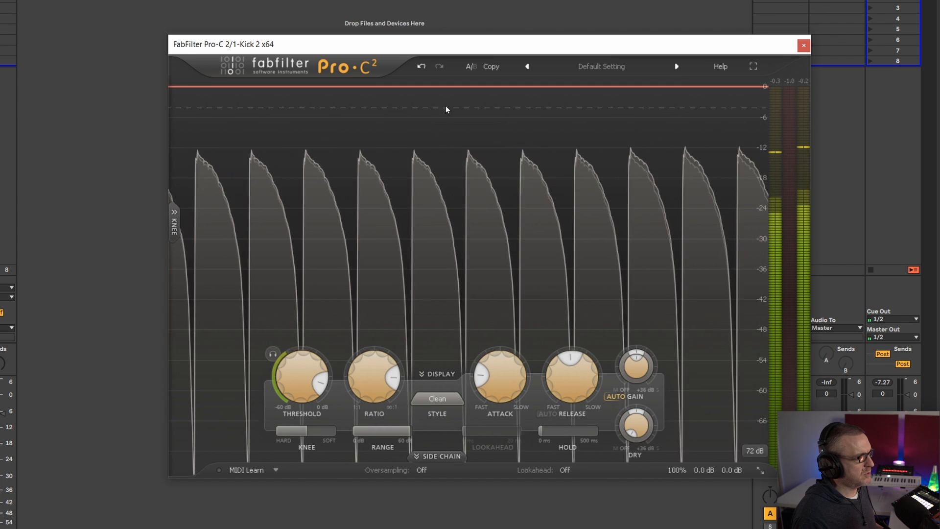
drag(305, 369, 269, 459)
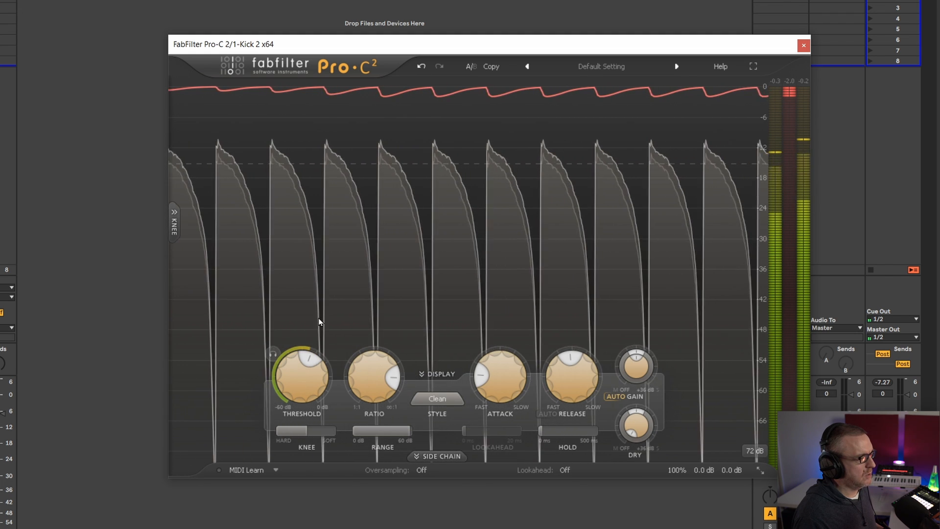
Lower the compressor's threshold to about -26 dB during kick playback, reset it to 0 dB, and stop playback
mouse_move(296, 387)
drag(297, 382, 285, 433)
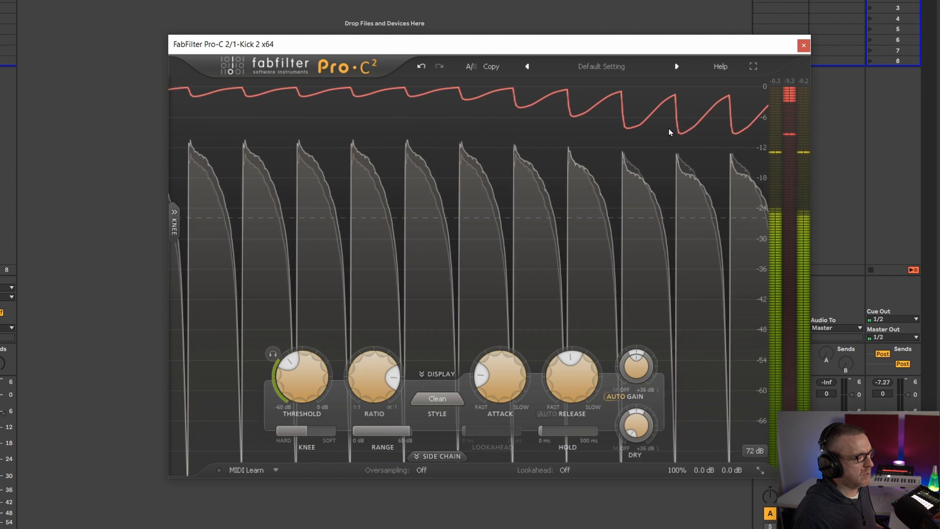
drag(300, 361, 325, 271)
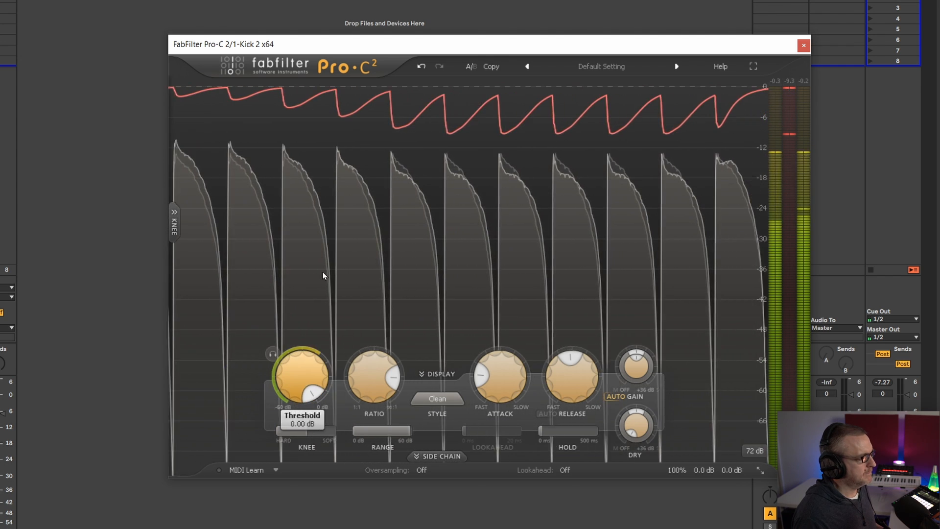
key(space)
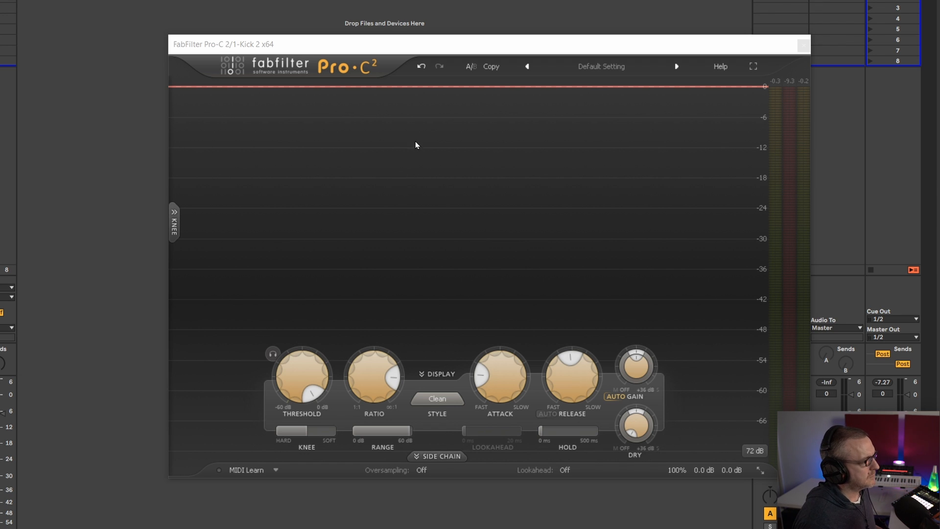
Reposition the compressor window, and set the ratio to about 2.61:1, the attack to 0.005 ms and the release to 10 ms
drag(624, 44, 556, 29)
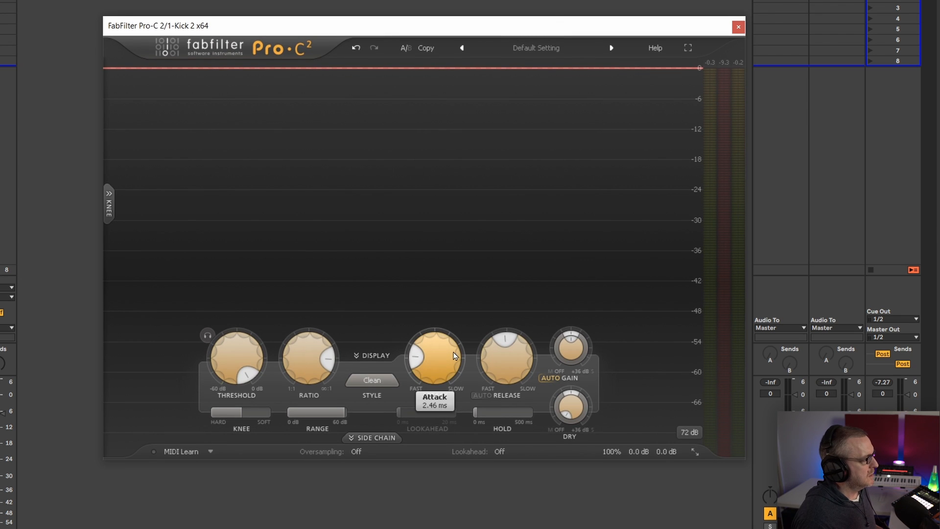
mouse_move(312, 360)
mouse_down()
mouse_move(304, 401)
mouse_move(318, 365)
mouse_move(315, 378)
mouse_up()
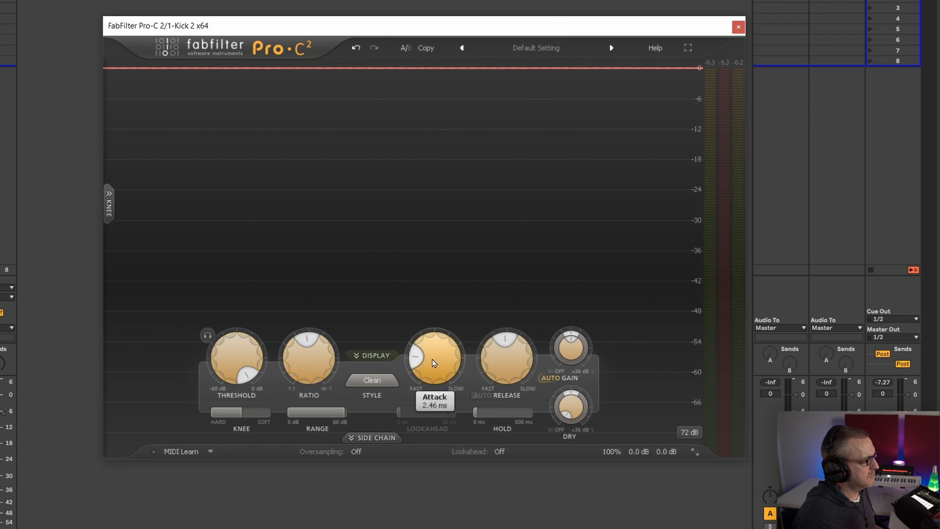
drag(433, 363, 435, 387)
drag(510, 346, 459, 526)
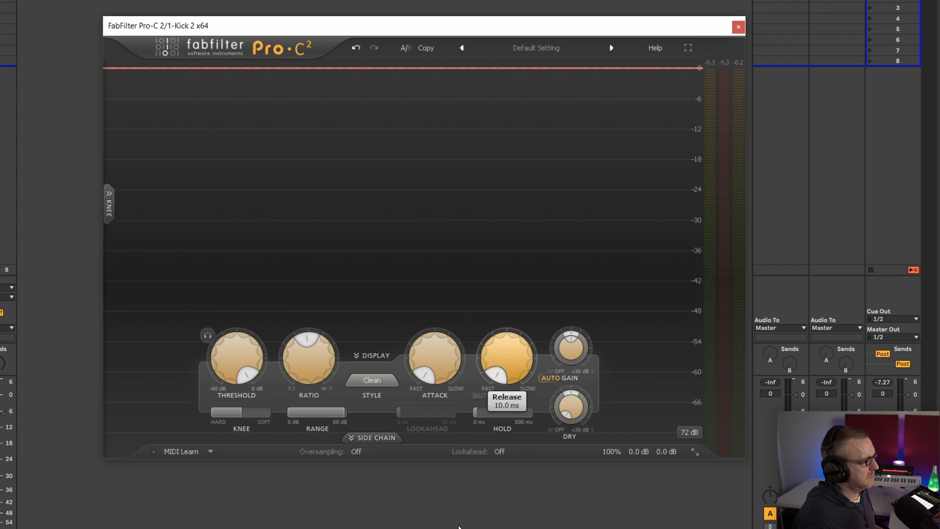
mouse_move(439, 366)
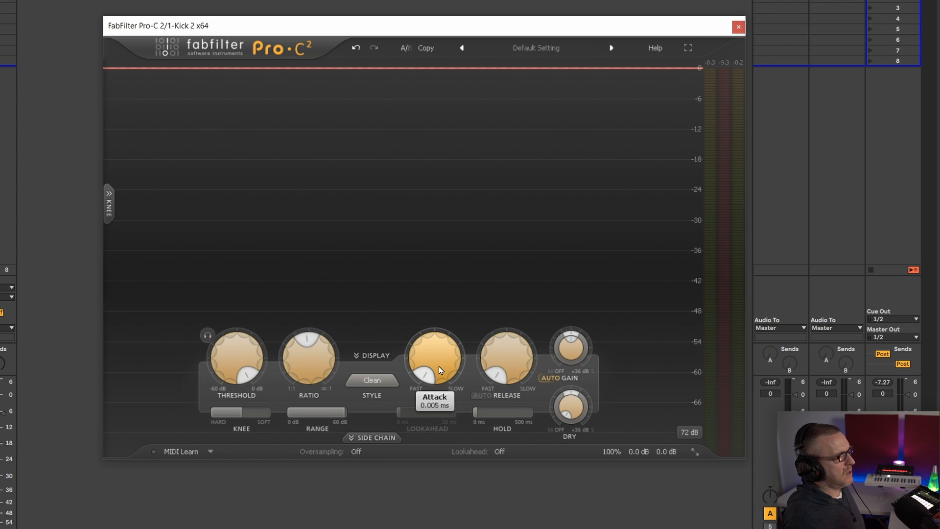
Play the kick, lower the threshold to about -14.57 dB, and stop and replay it to check how the fastest attack affects the transient
key(space)
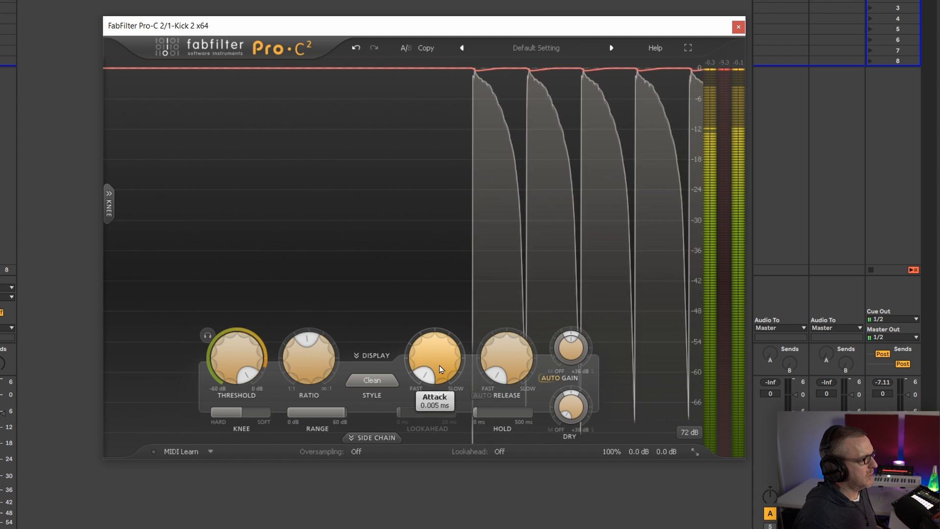
mouse_move(244, 360)
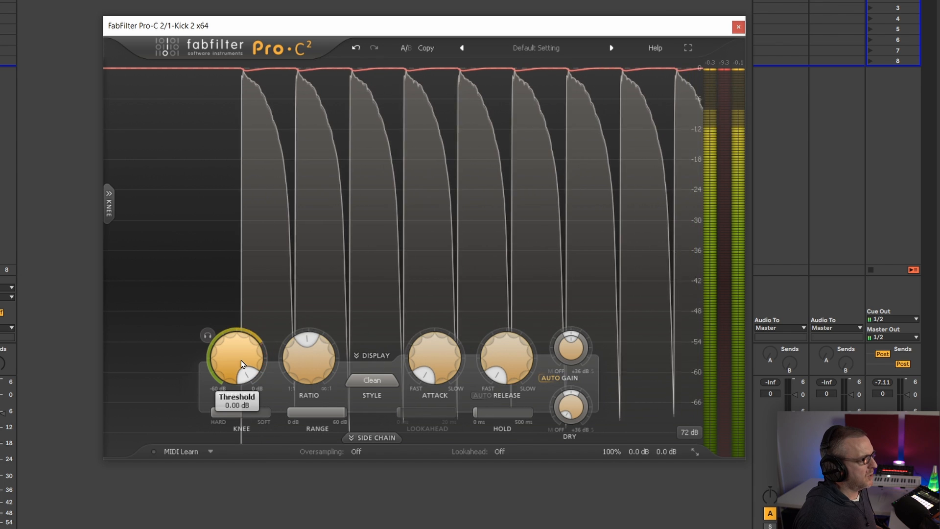
drag(241, 365, 239, 370)
drag(236, 373, 214, 476)
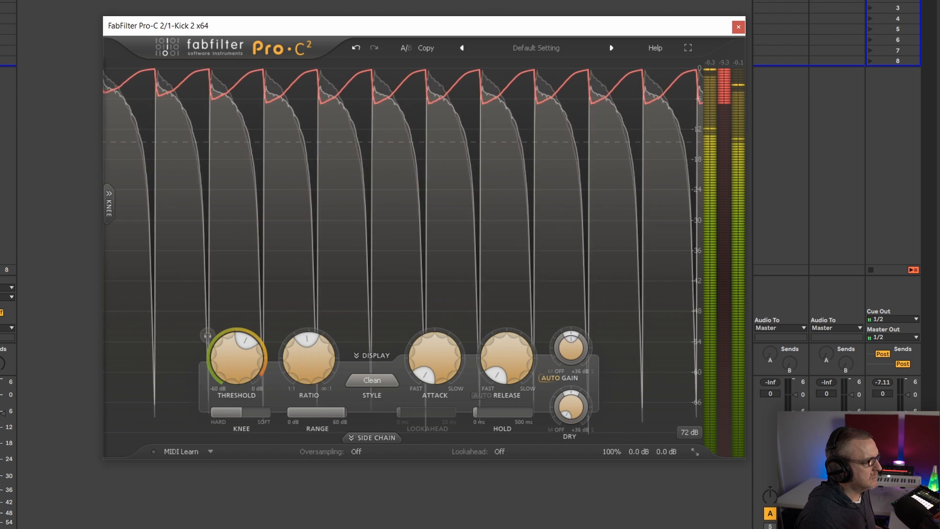
key(space)
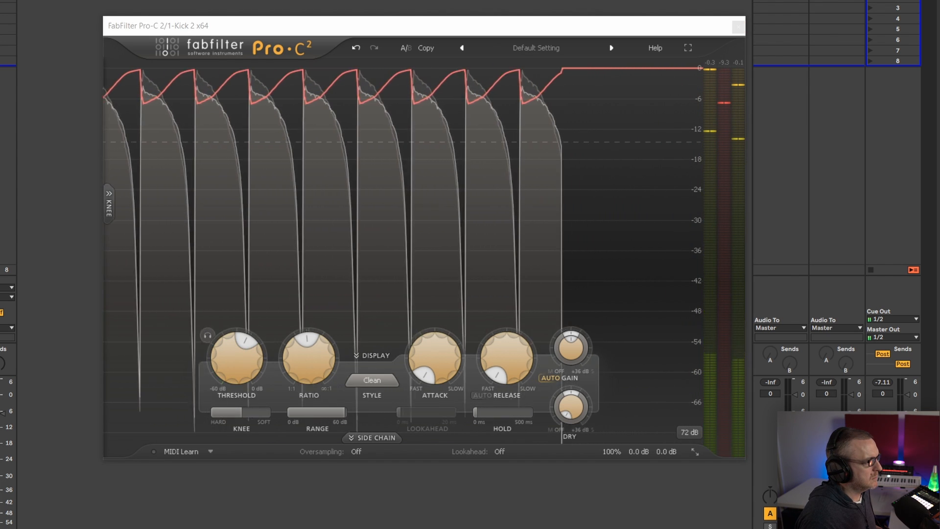
key(space)
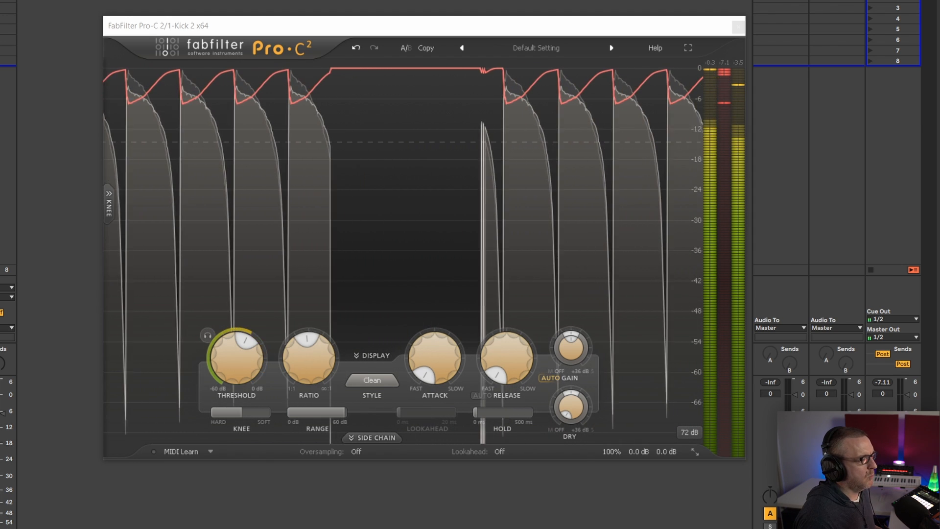
key(space)
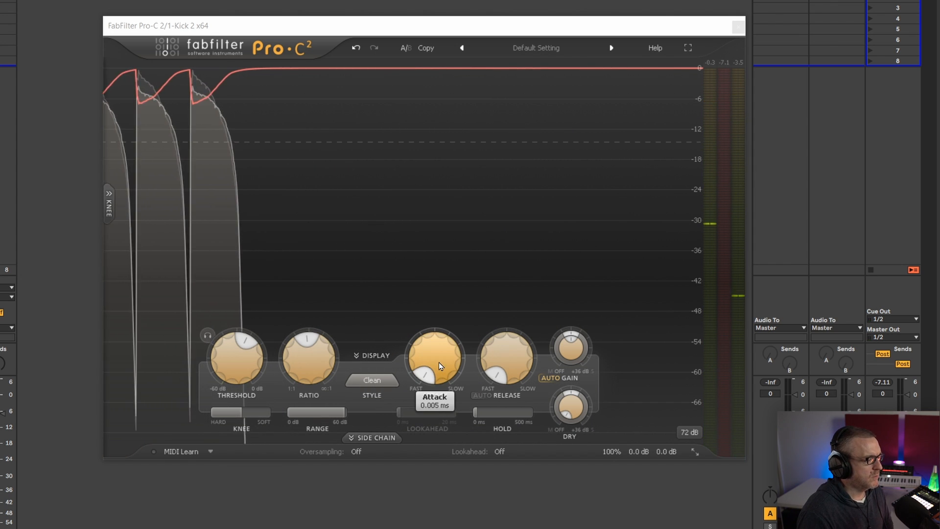
Slow the compressor's attack in stages to about 32 ms while playing the kick to compare how much transient passes through
mouse_move(518, 358)
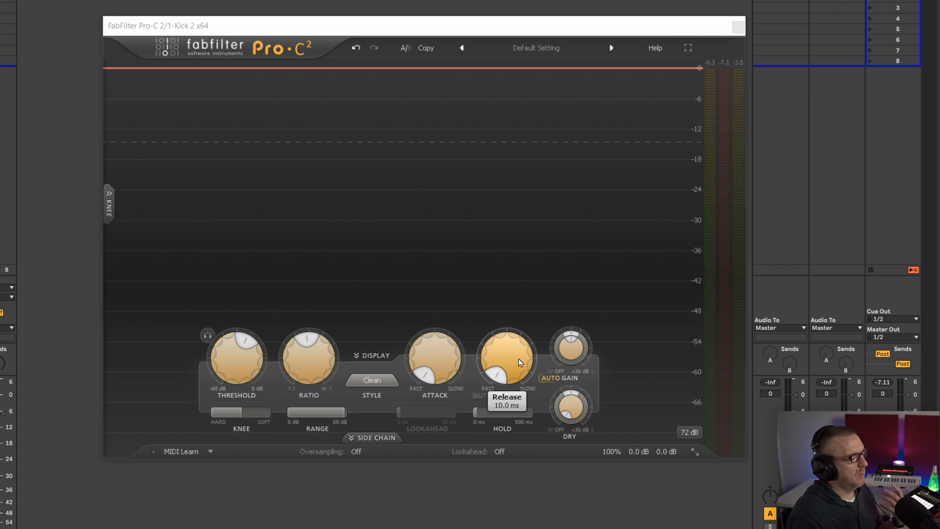
drag(439, 364, 441, 283)
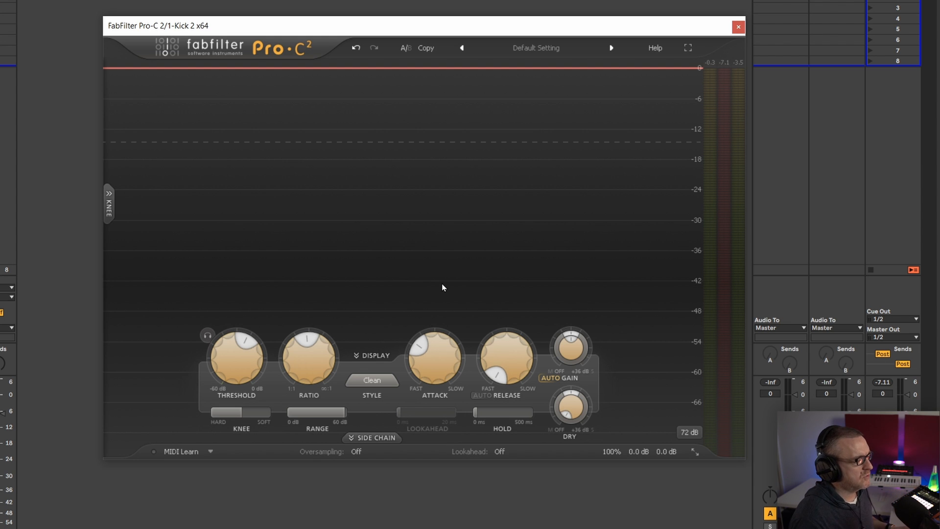
key(space)
drag(437, 360, 436, 331)
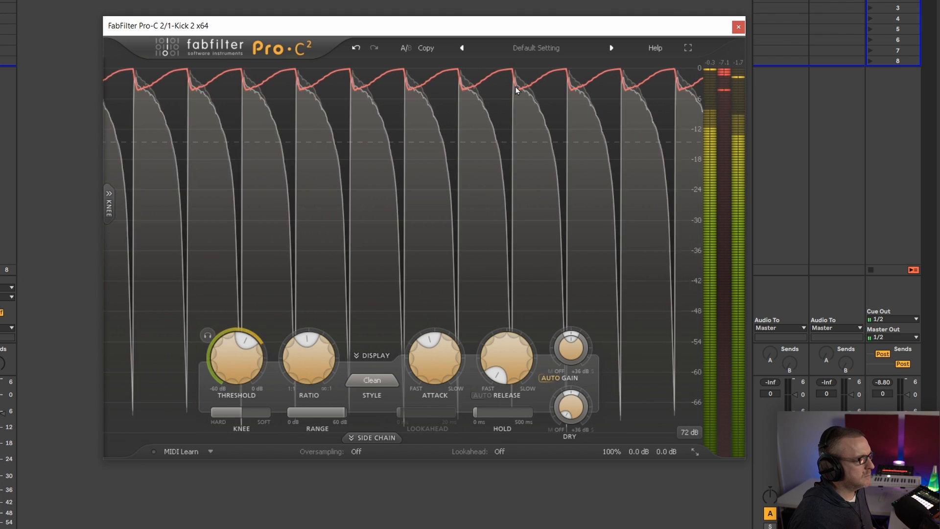
drag(422, 339, 423, 336)
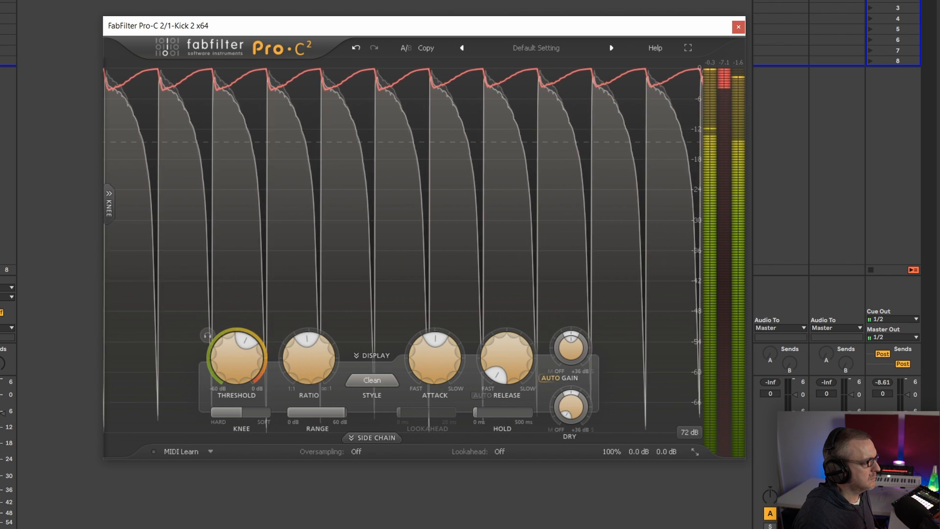
key(space)
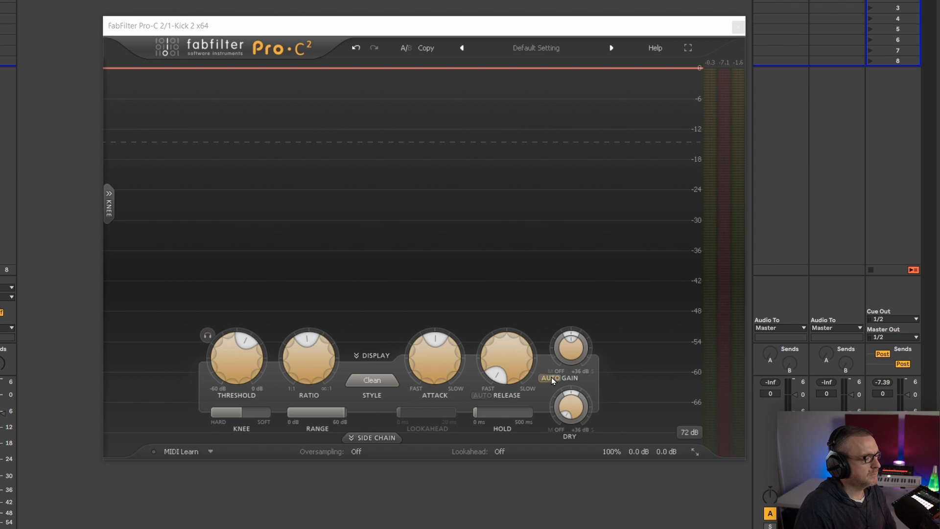
click(551, 378)
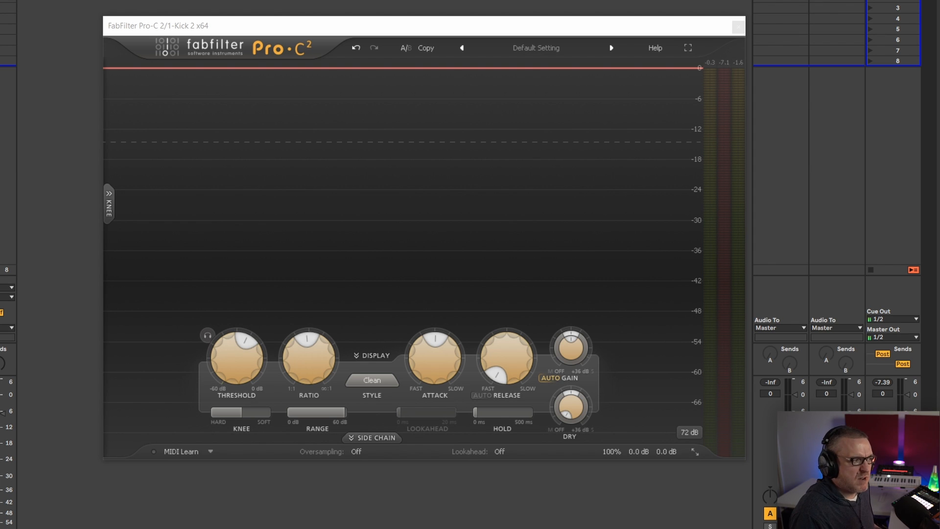
key(space)
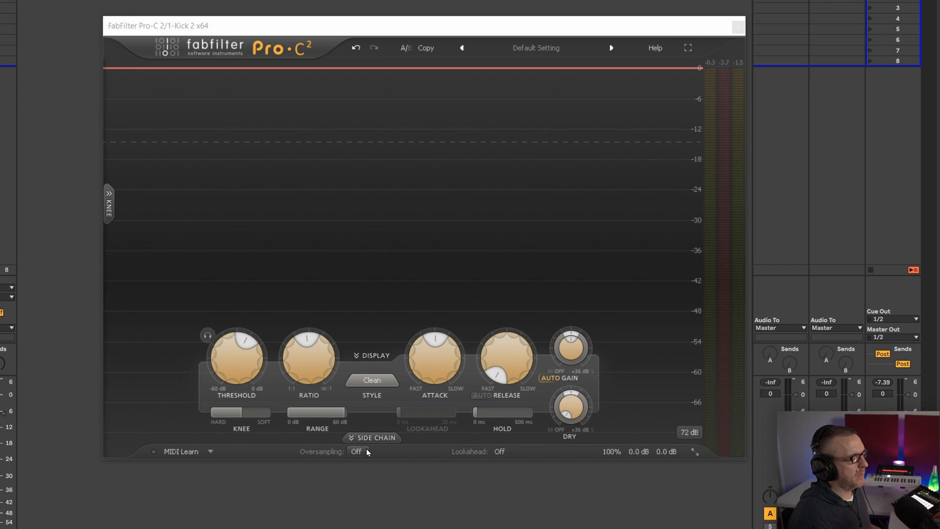
Play the kick, lengthen the compressor's release in stages, slow the attack to about 39.76 ms, and stop playback
mouse_move(509, 363)
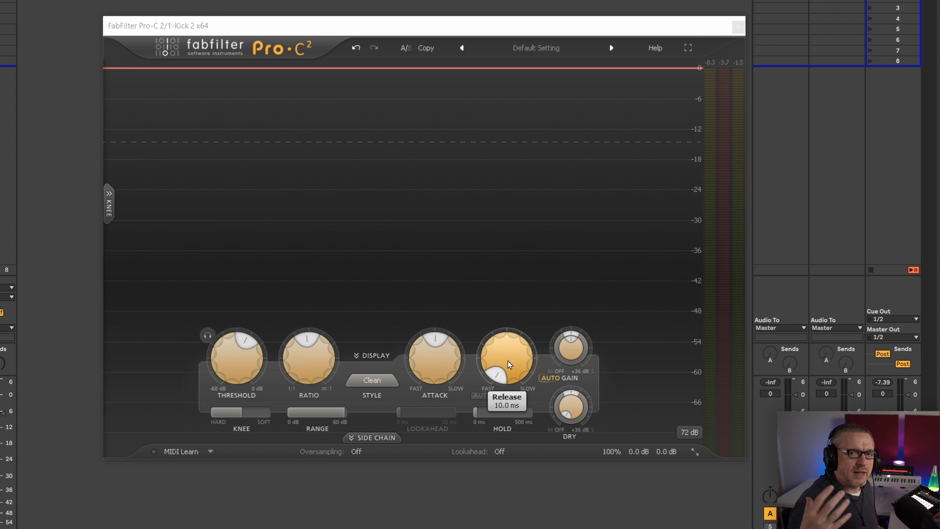
key(space)
drag(518, 363, 515, 318)
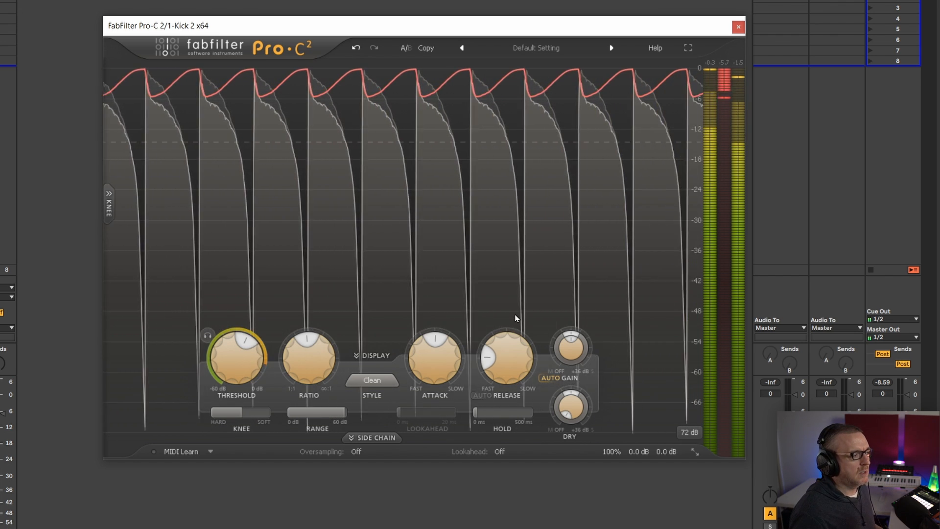
drag(512, 360, 494, 353)
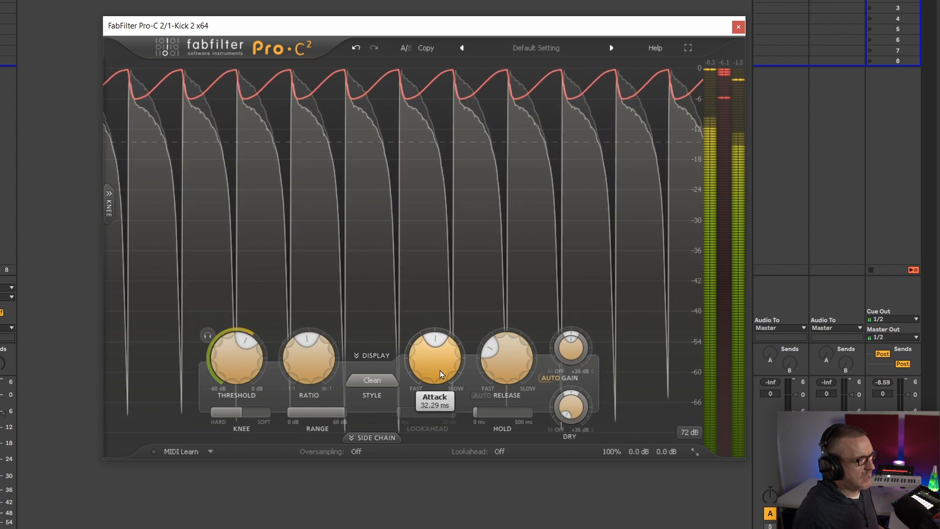
drag(439, 370, 441, 360)
mouse_move(312, 365)
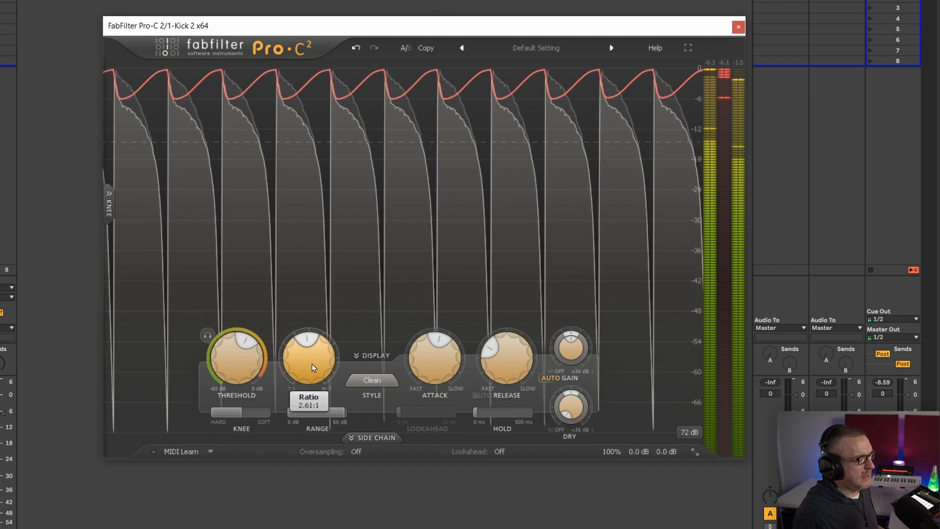
key(space)
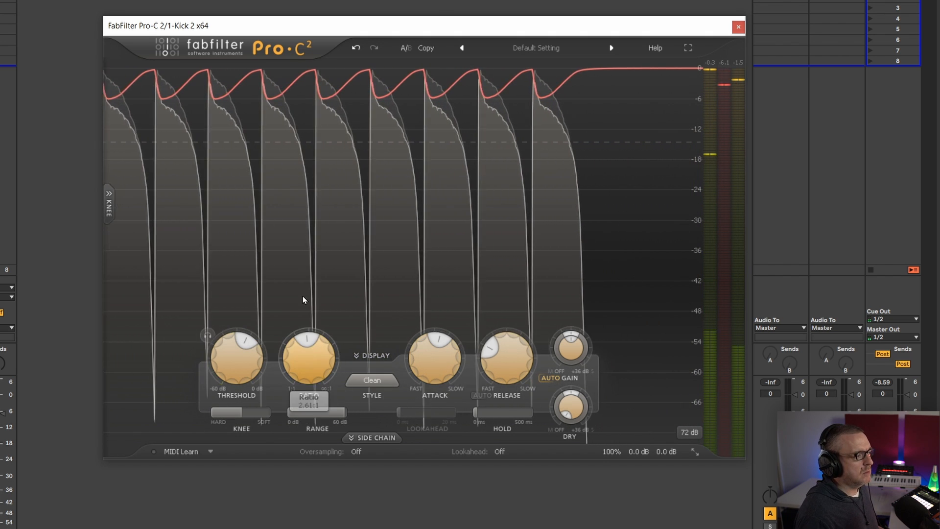
Raise the ratio to about 8.77:1 during kick playback, and replay the kick to judge the heavier compression
key(space)
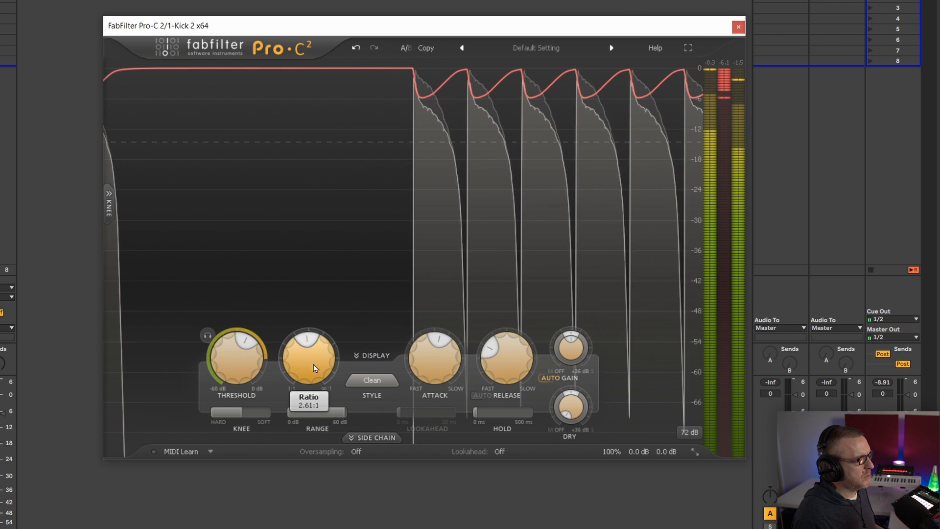
drag(313, 362, 313, 278)
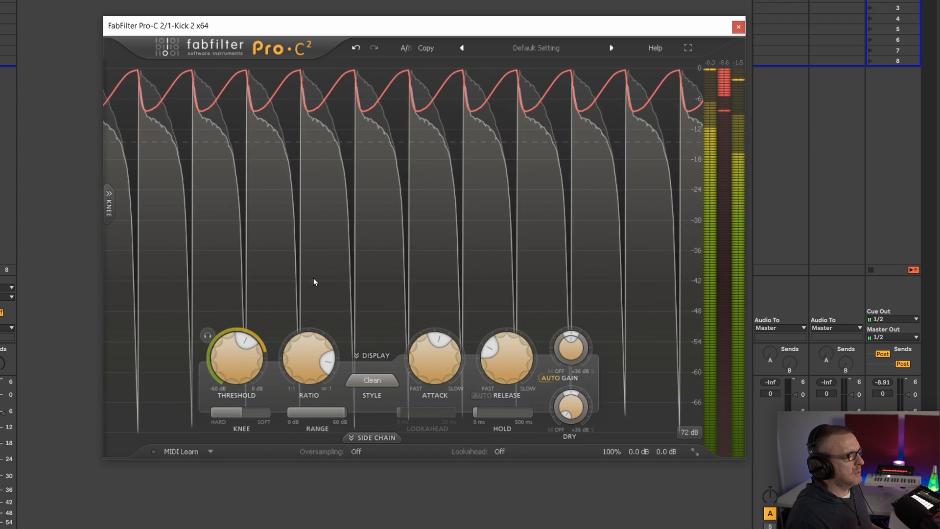
key(space)
mouse_move(428, 341)
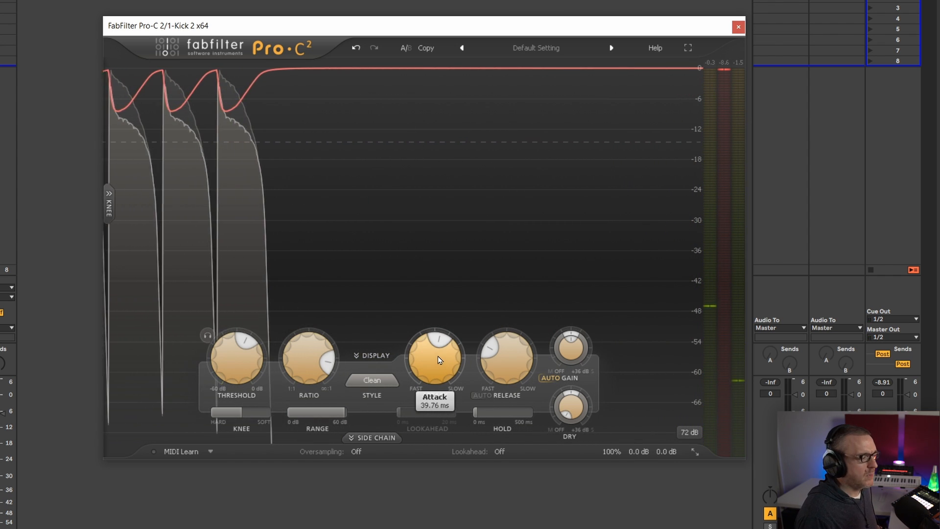
mouse_move(305, 350)
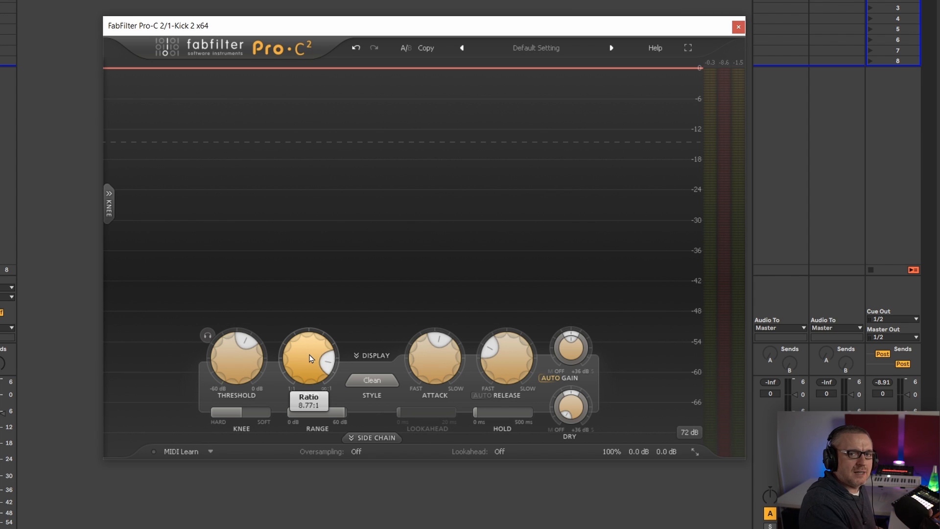
key(space)
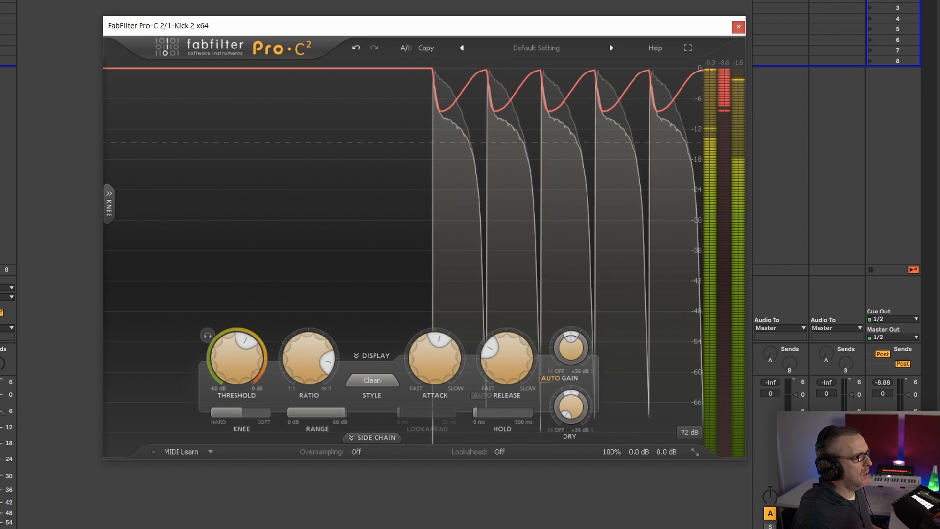
key(space)
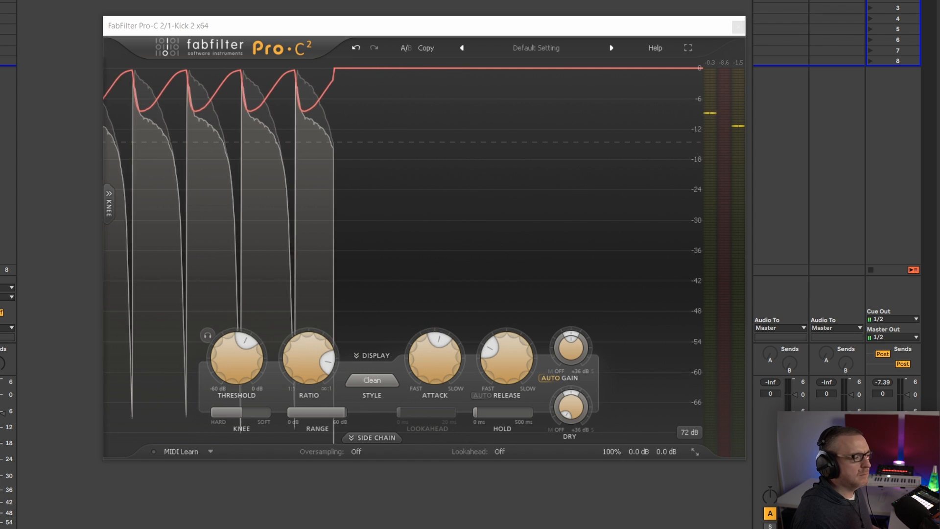
Reduce the ratio to about 5.24:1 and raise the threshold to about -8.5 dB during playback, and replay the kick
key(space)
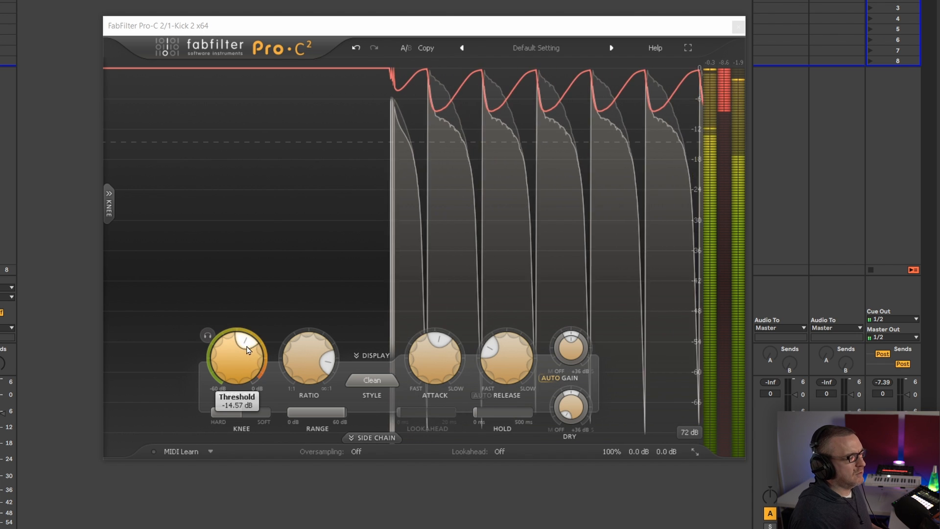
drag(304, 354, 294, 393)
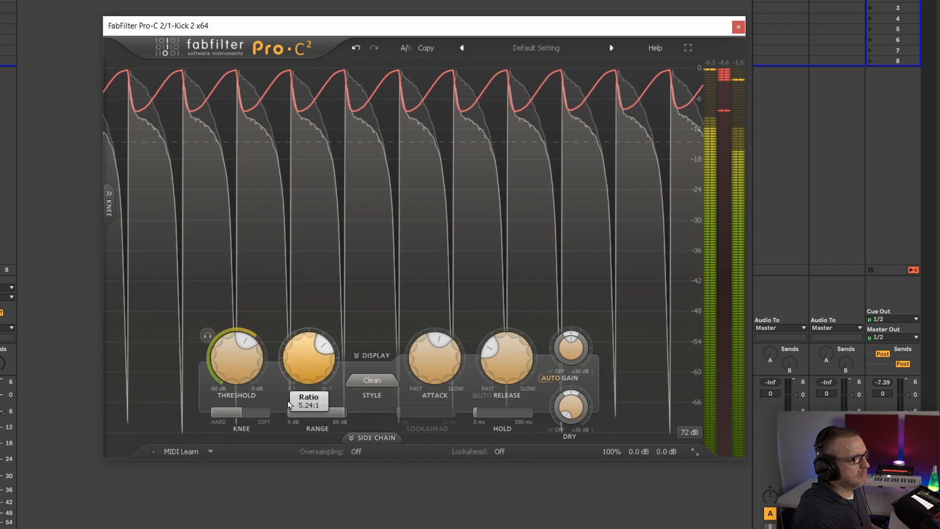
drag(240, 357, 240, 333)
key(space)
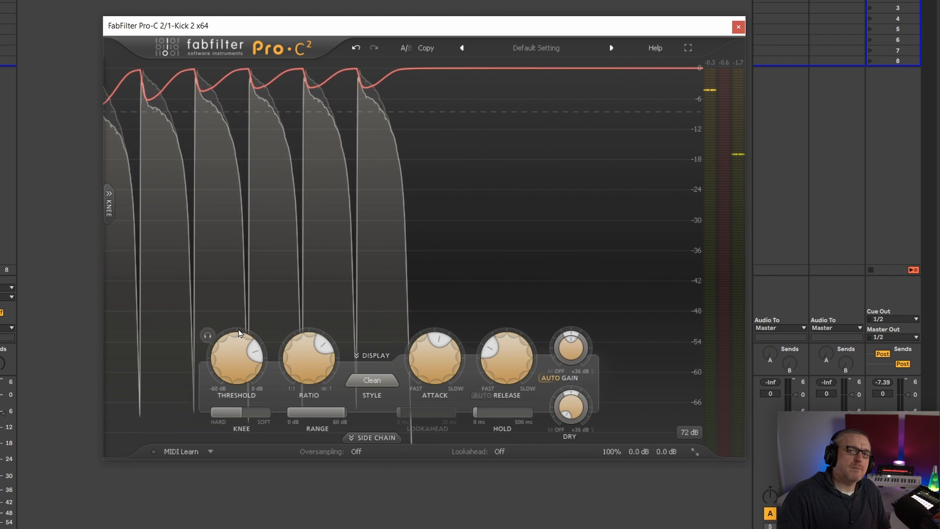
key(space)
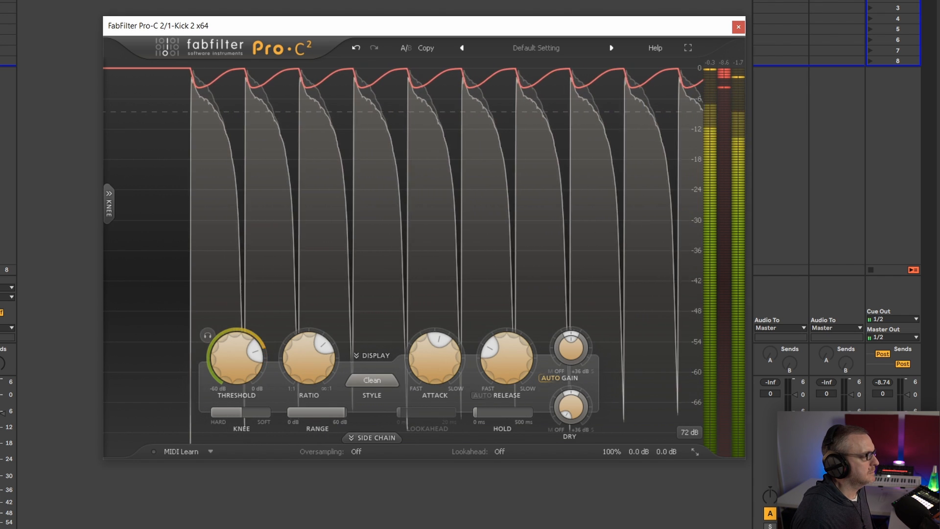
Restart the kick playback to hear the current compression once more, and stop it
key(space)
key(space)
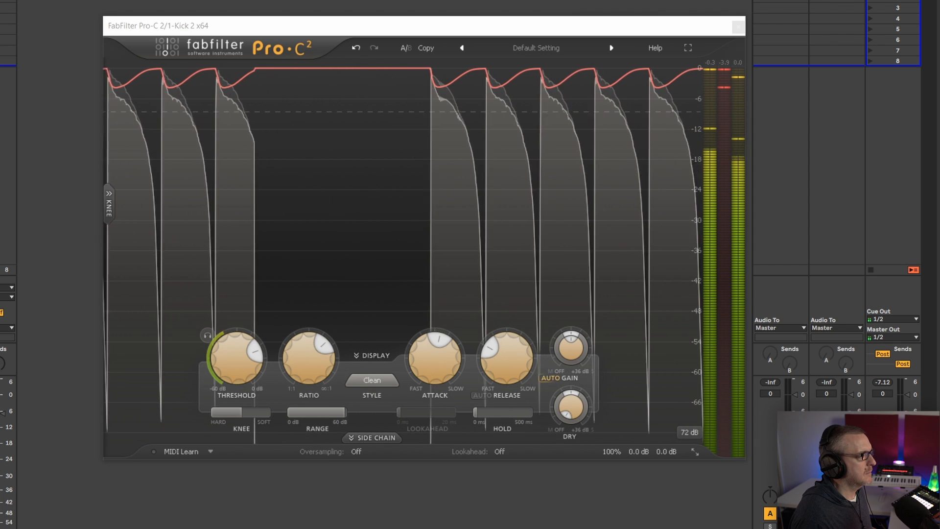
key(space)
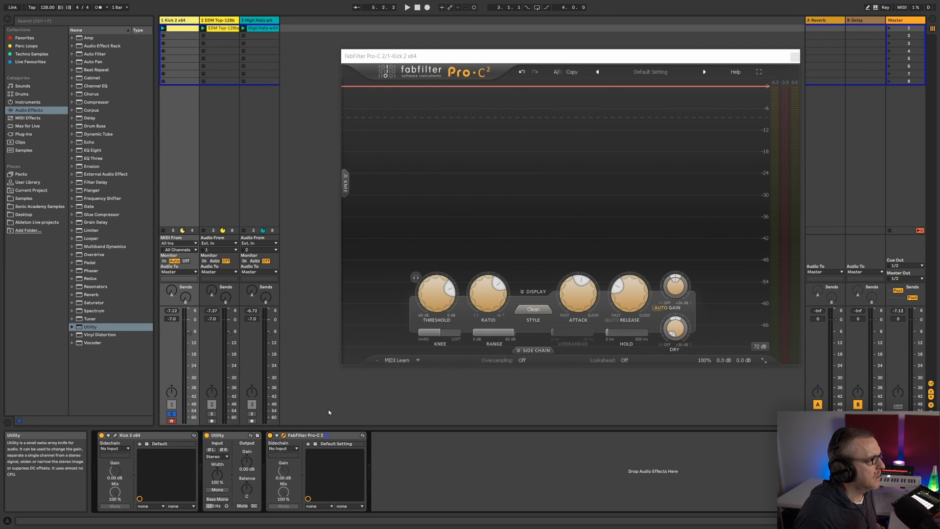
Close the kick's compressor window and move the solo from the Kick 2 track to the EDM Top-128bpm track
click(795, 57)
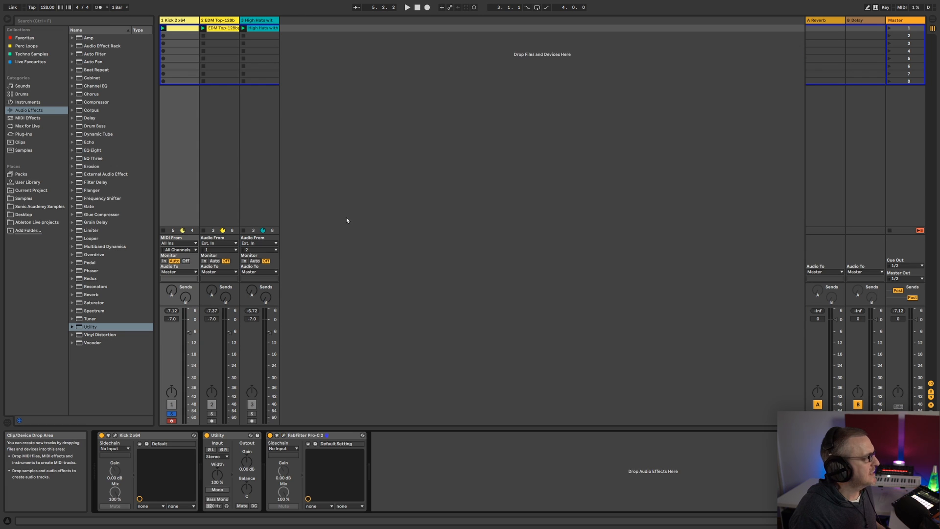
click(222, 51)
click(170, 415)
click(211, 413)
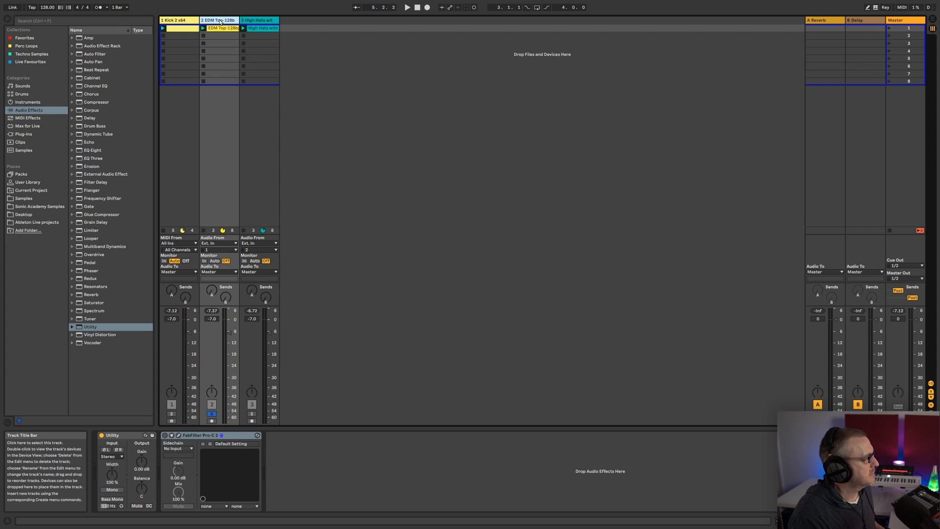
Play the EDM Top loop, show its sample waveform in an enlarged clip view, and stop playback
key(space)
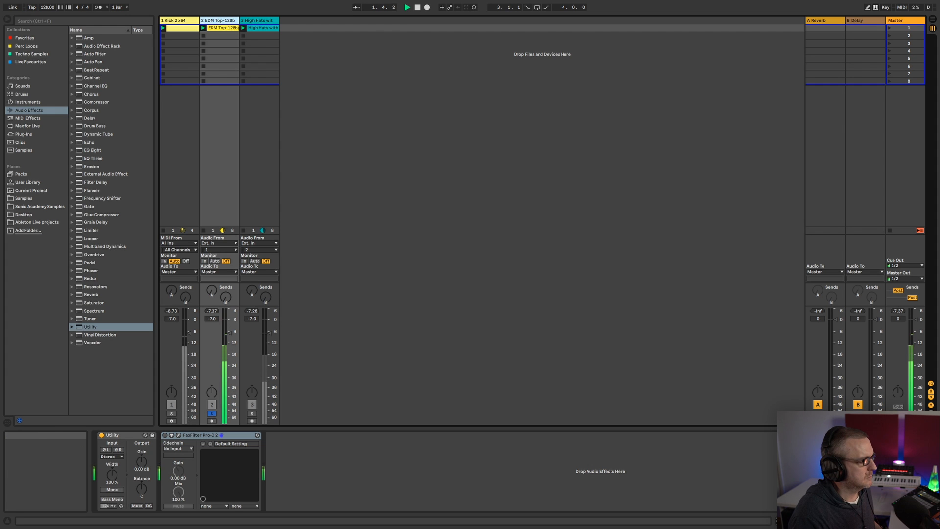
key(shift+Tab)
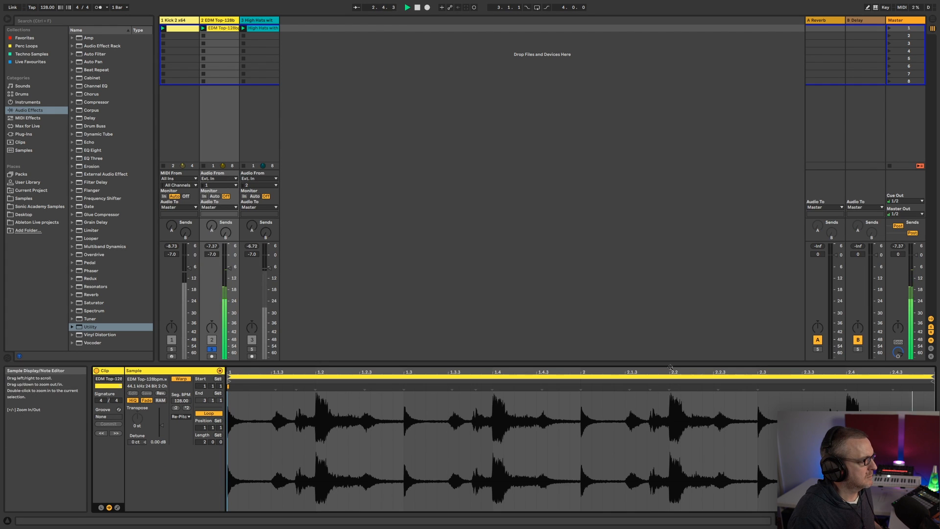
drag(667, 364, 667, 346)
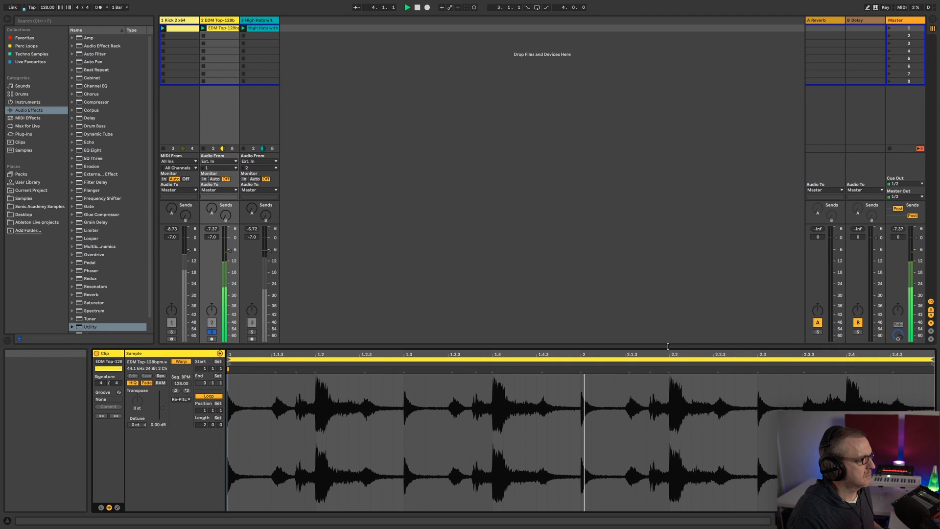
key(space)
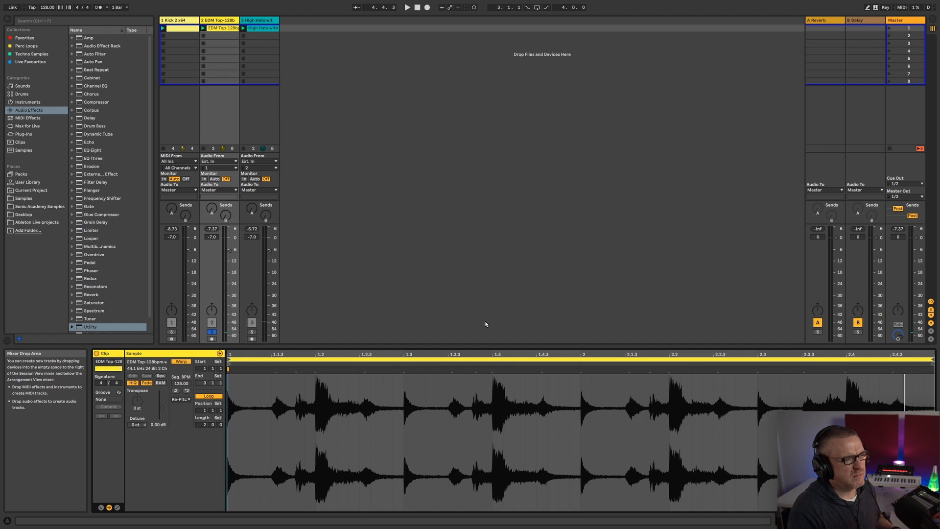
Replay the EDM Top loop twice to compare its loud hits with the quieter passages in the waveform
key(space)
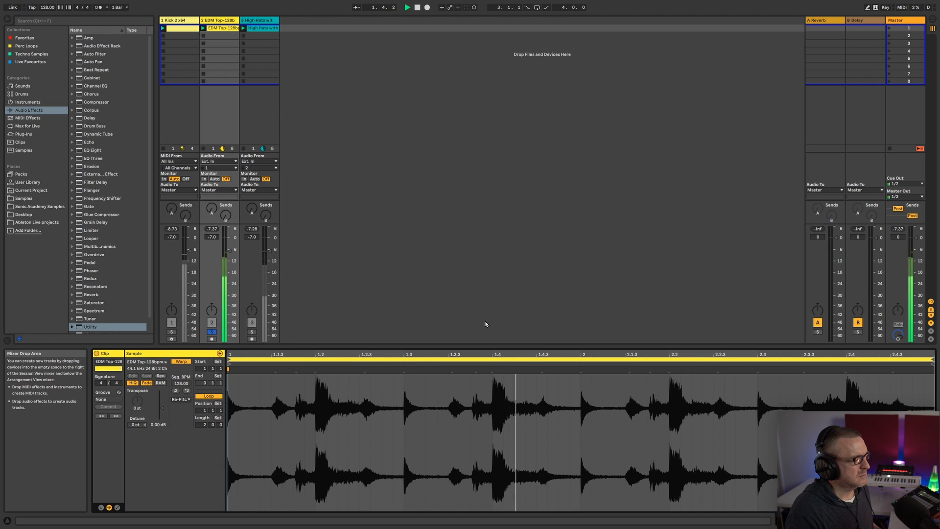
key(space)
key(space)
key(space)
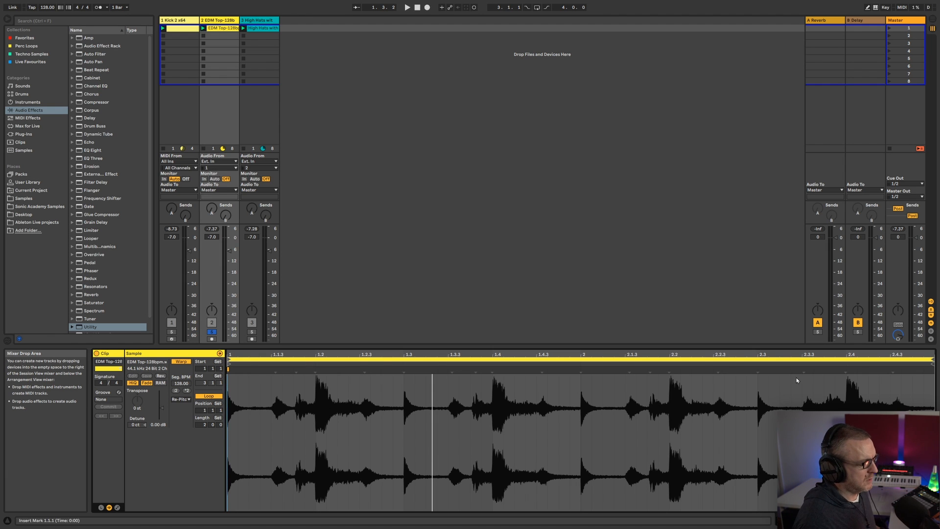
Open the Pro-C 2 window of the EDM Top track and place it higher on the screen
key(shift+Tab)
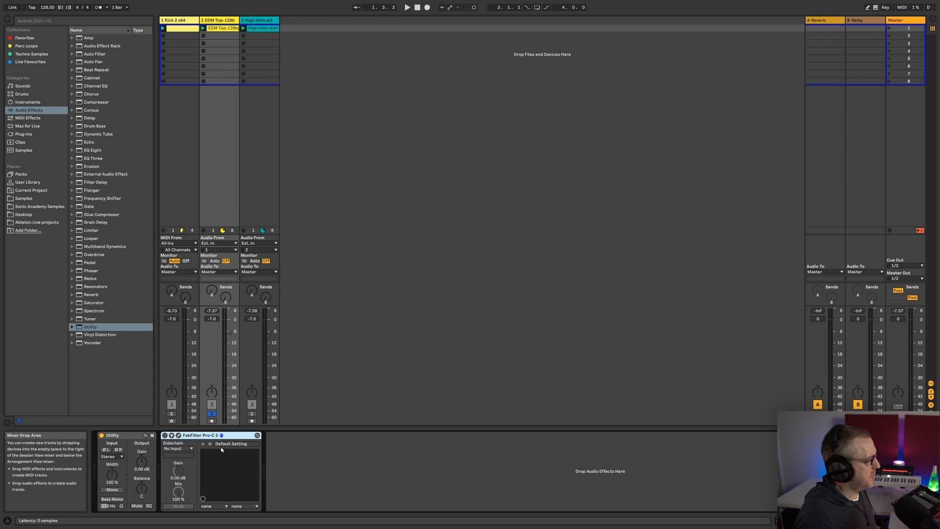
click(180, 436)
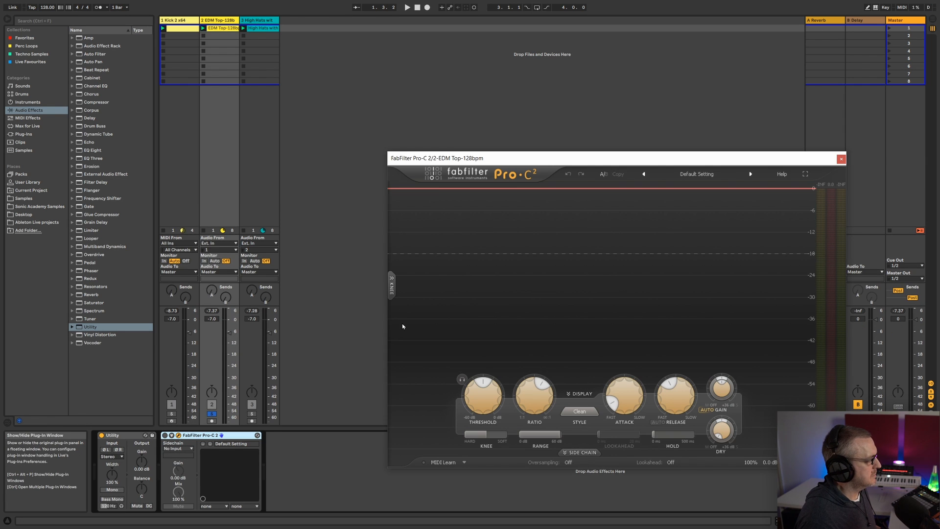
drag(618, 166, 605, 81)
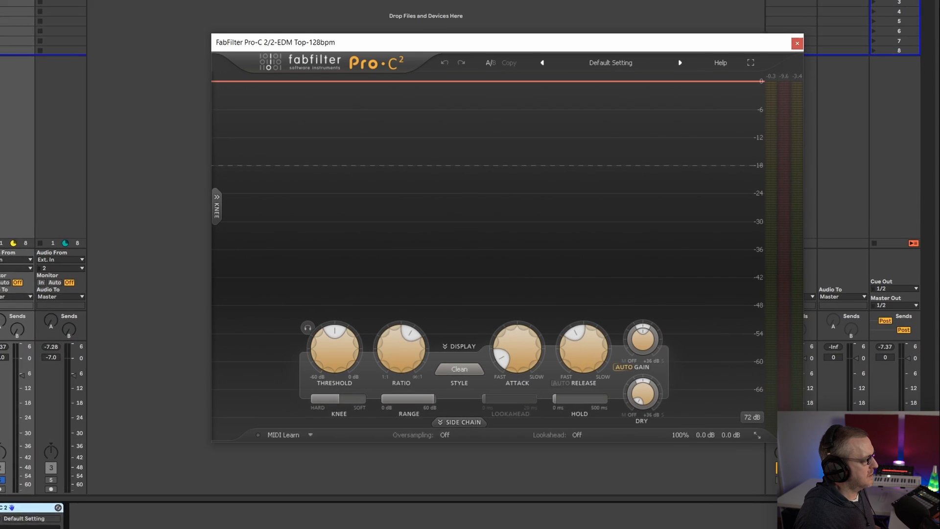
Set the EDM Top compressor's threshold to about -16 dB and its ratio to about 2.72:1 with the loop playing
drag(298, 344, 309, 419)
drag(375, 359, 348, 414)
key(space)
drag(282, 371, 266, 478)
drag(357, 375, 366, 342)
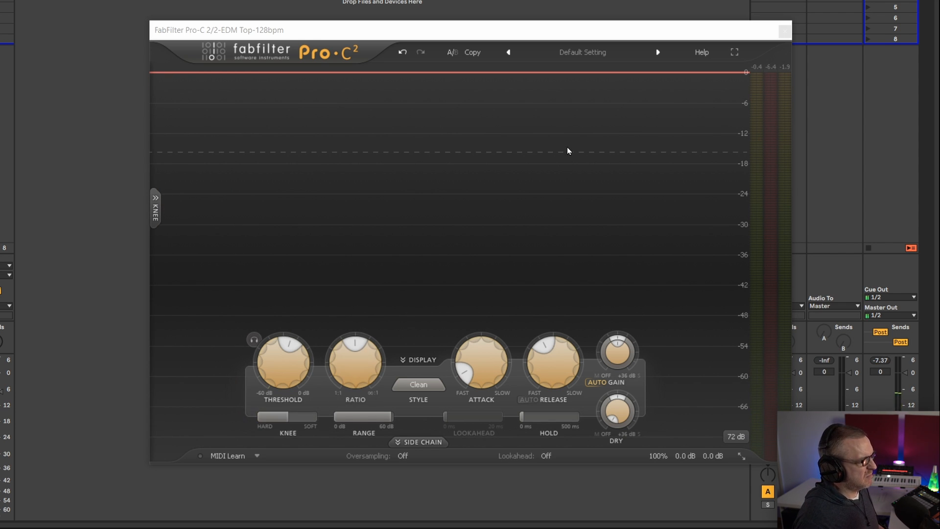
Play the EDM Top loop to examine the gain reduction, and check the compressor's ratio setting
click(93, 527)
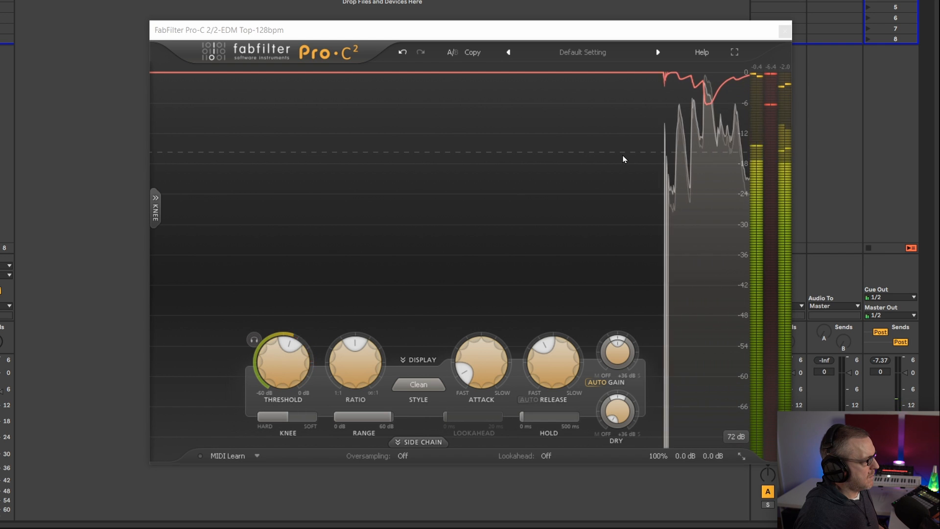
key(space)
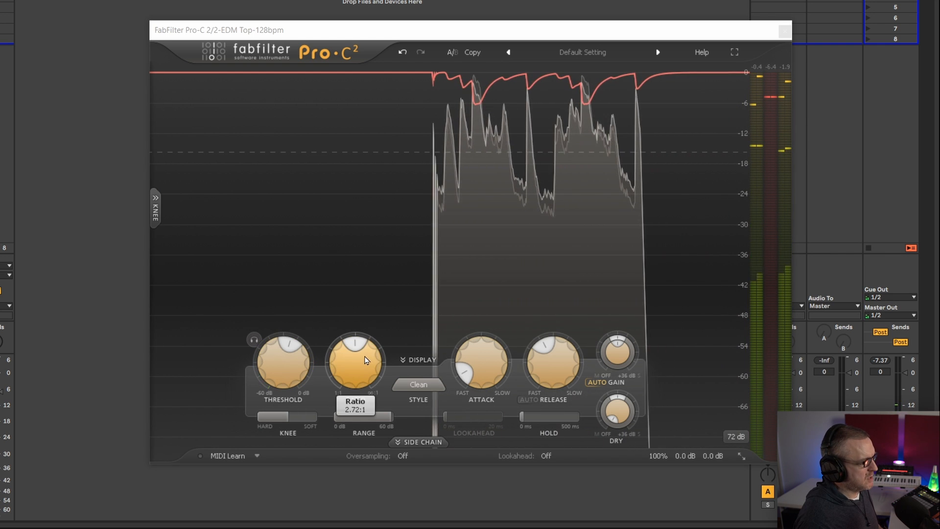
click(364, 358)
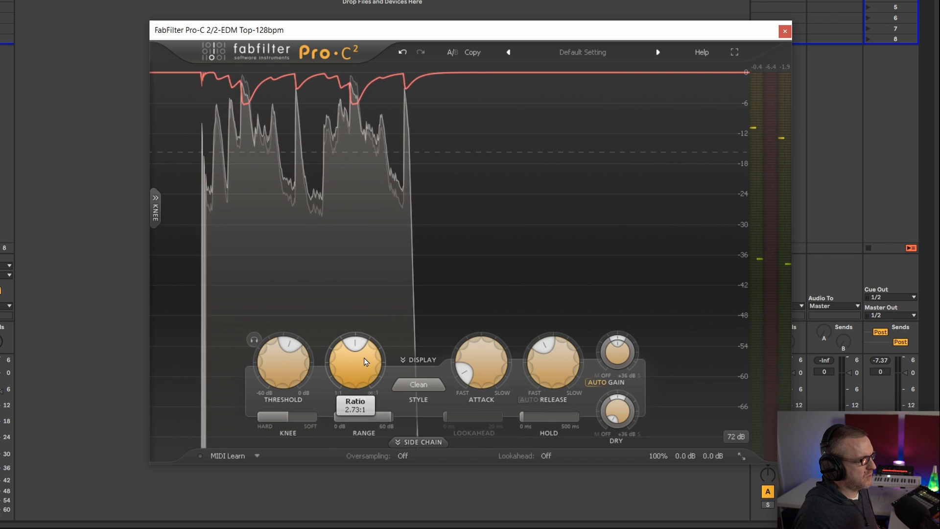
key(space)
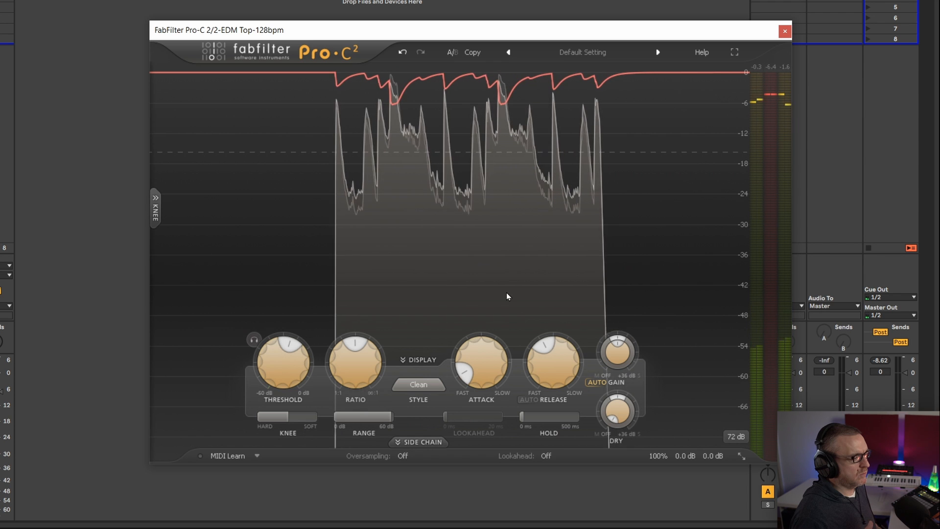
Lengthen the compressor's release to about 302.7 ms and replay the EDM Top loop to judge the recovery
mouse_move(492, 354)
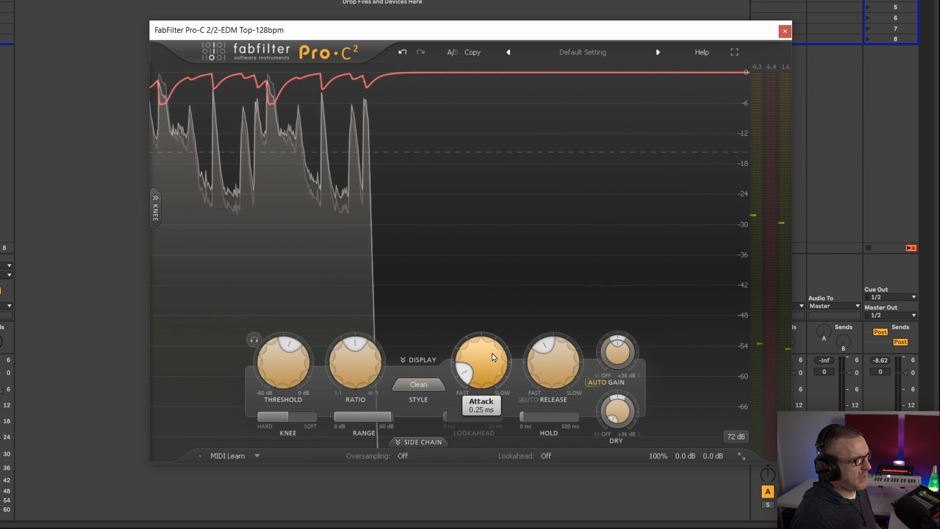
mouse_move(561, 361)
mouse_down()
mouse_move(564, 337)
mouse_move(563, 344)
mouse_up()
key(space)
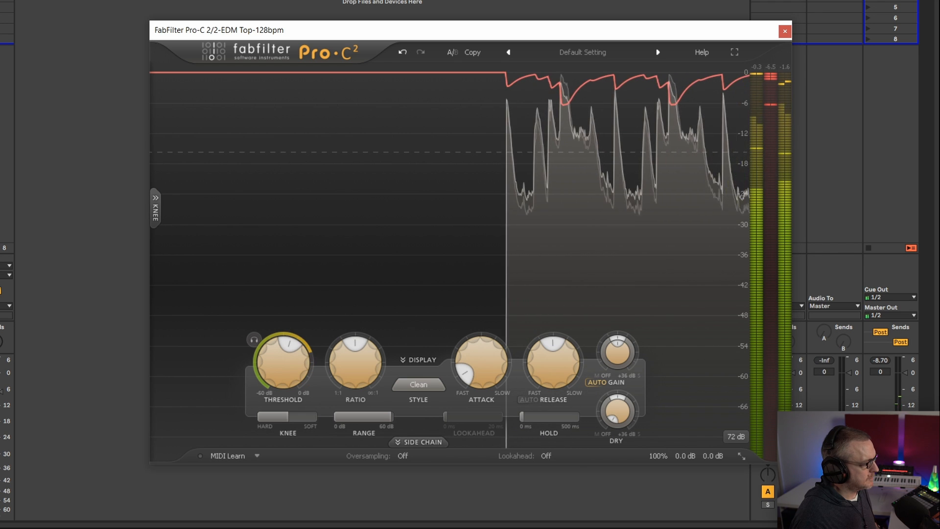
key(space)
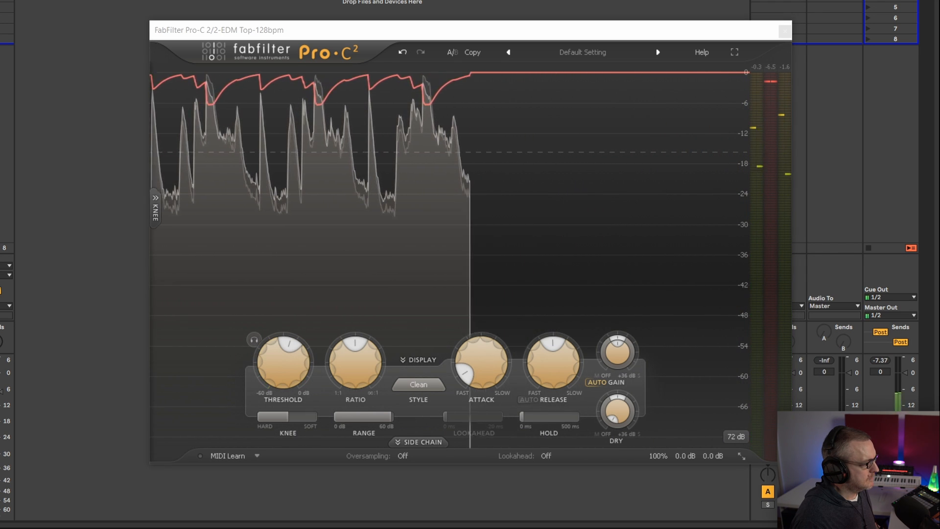
key(space)
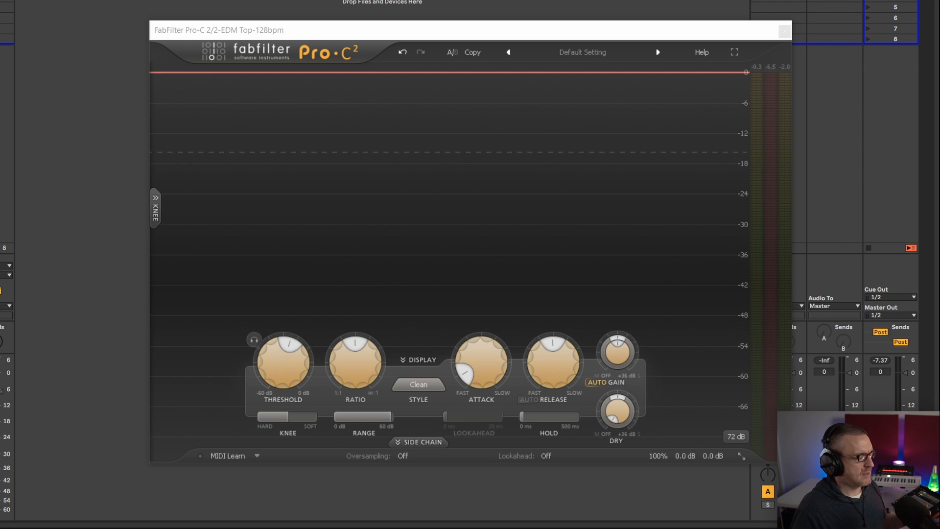
Show the loop's waveform beneath the compressor by moving the plug-in window up, and play the loop
key(shift+Tab)
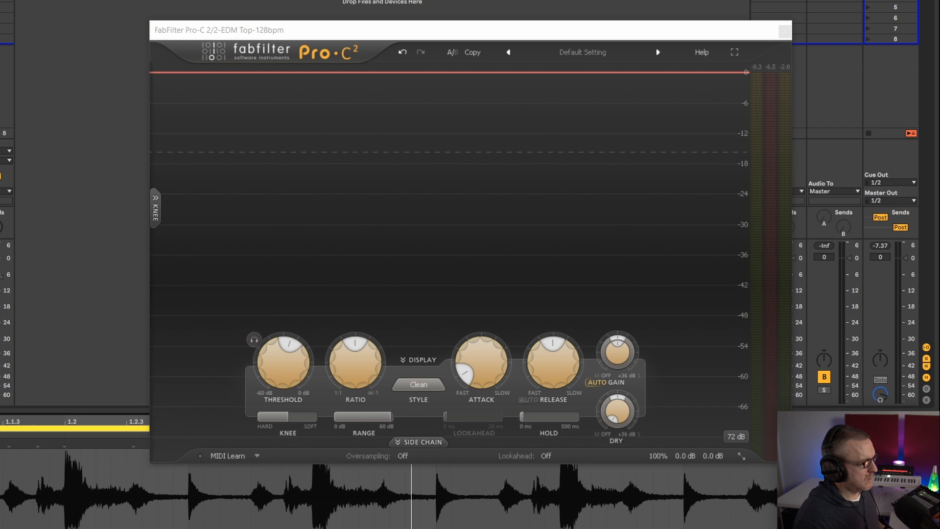
drag(625, 36, 614, 0)
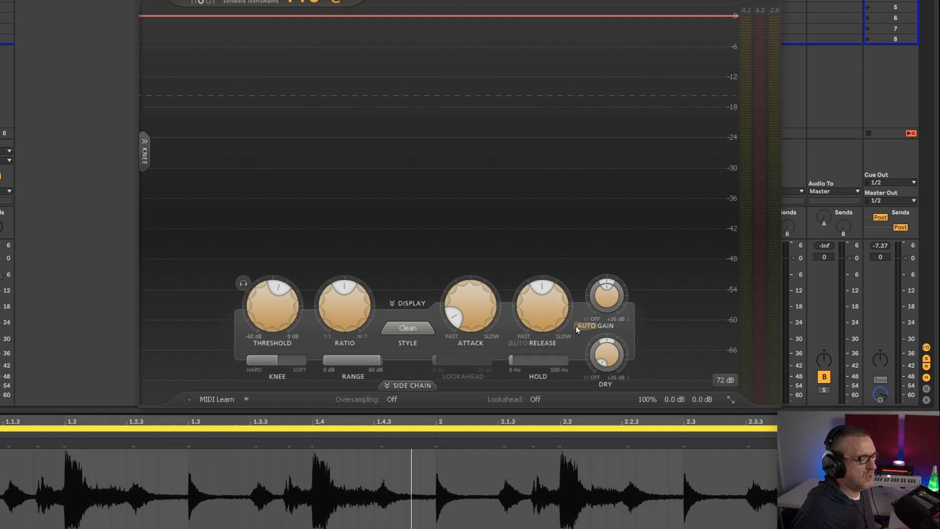
key(space)
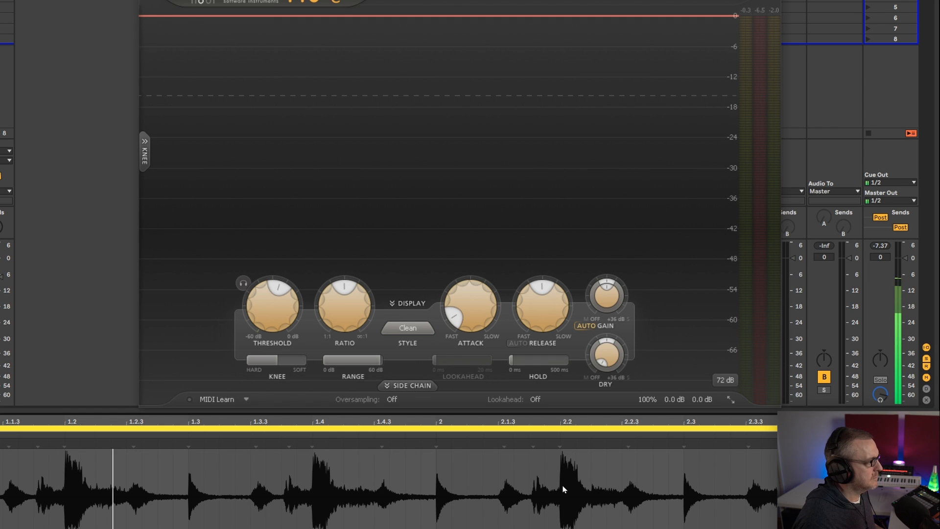
Check the compressor's release setting, show the clip waveform again, and replay the loop
key(ctrl+alt+l)
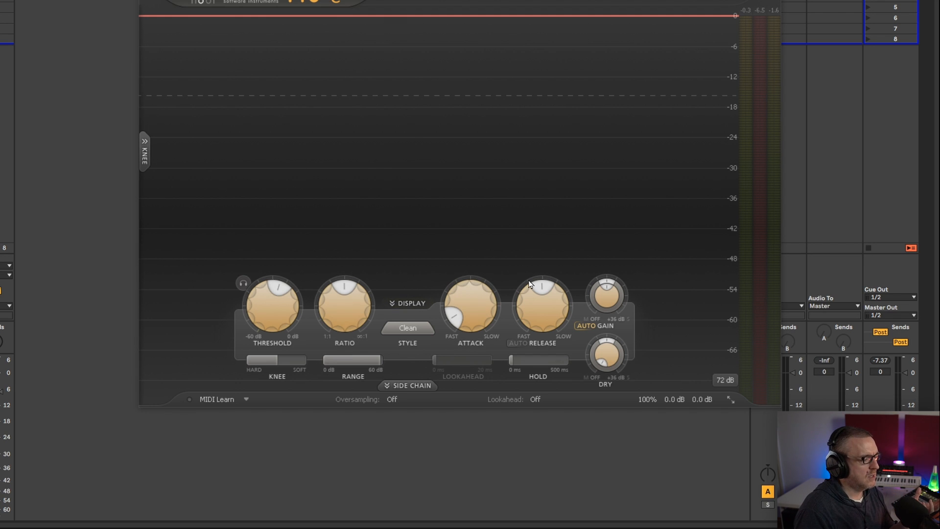
mouse_move(547, 296)
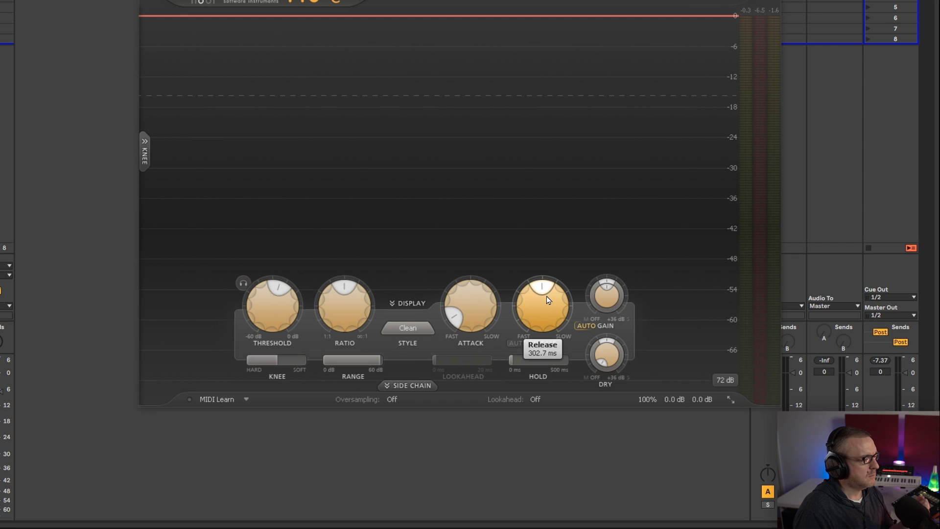
key(shift+Tab)
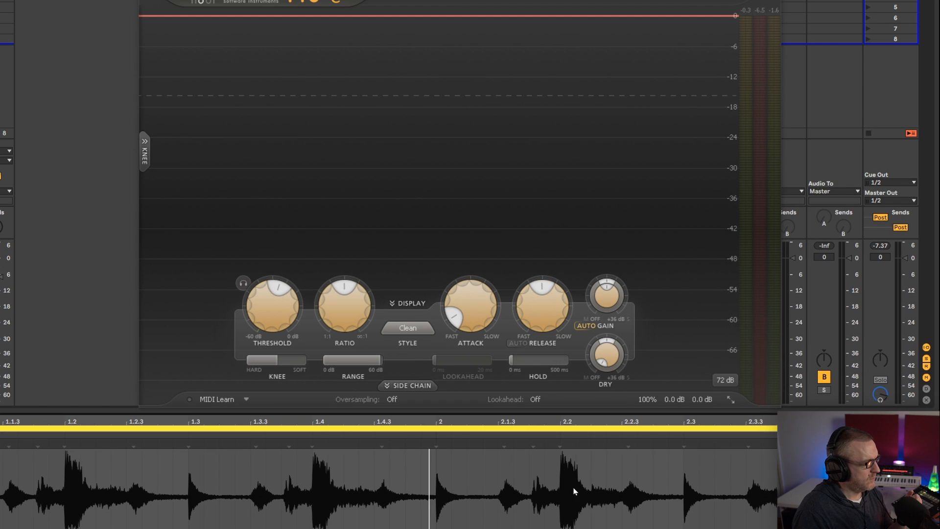
key(space)
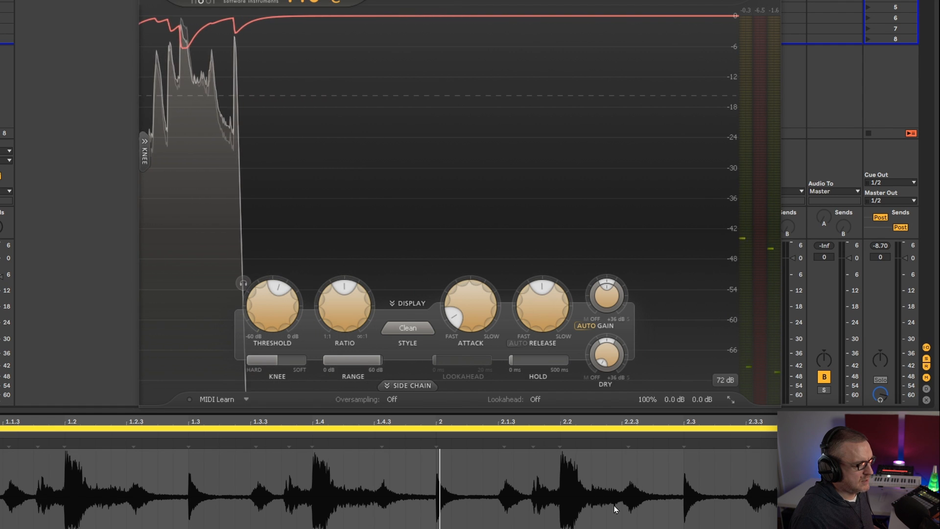
Mark the quieter passage right after the 2.2 hit in the waveform and play the loop to hear it
click(592, 462)
drag(594, 465, 636, 468)
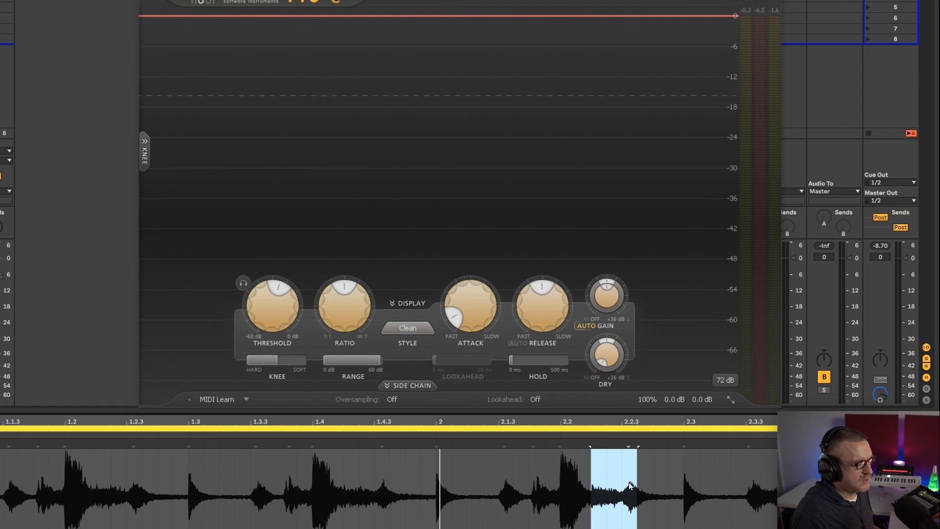
key(space)
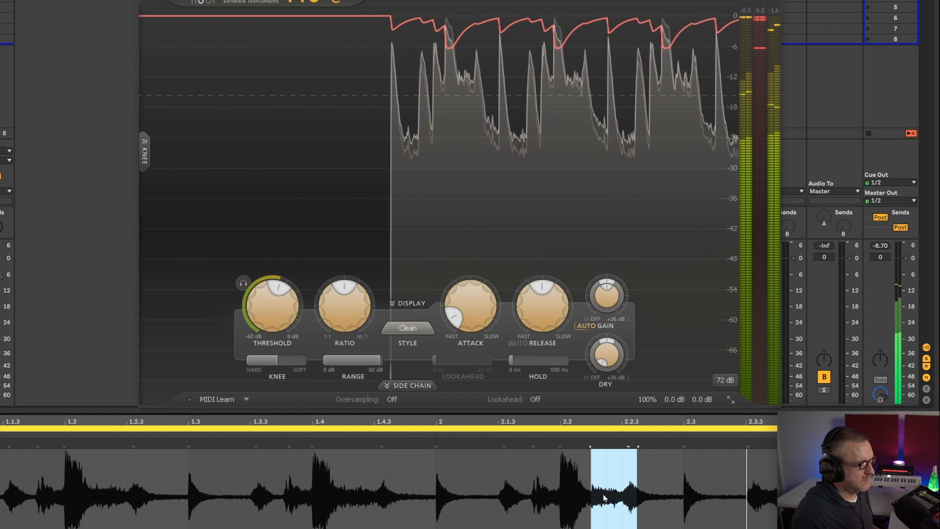
key(space)
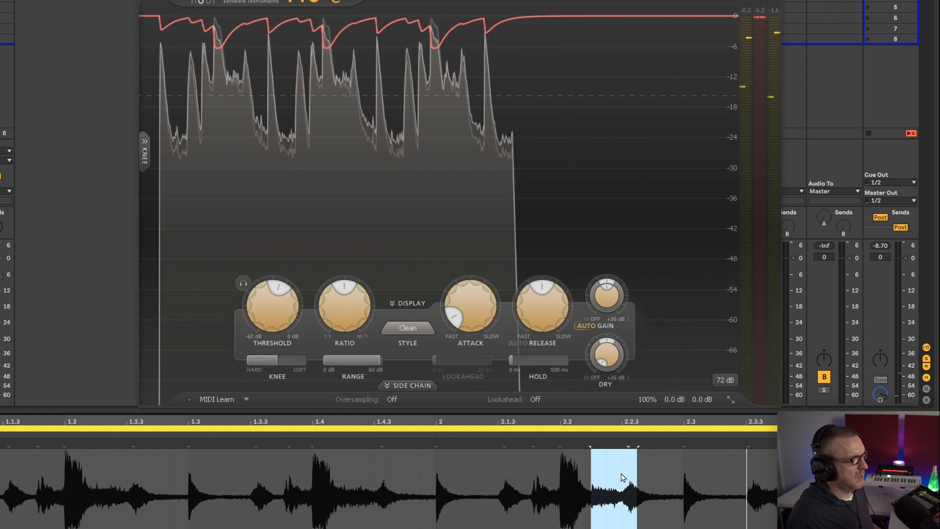
Mark the 2.2 hit and then the quieter passage after it, and shorten the compressor's release to about 129 ms
drag(561, 463, 585, 463)
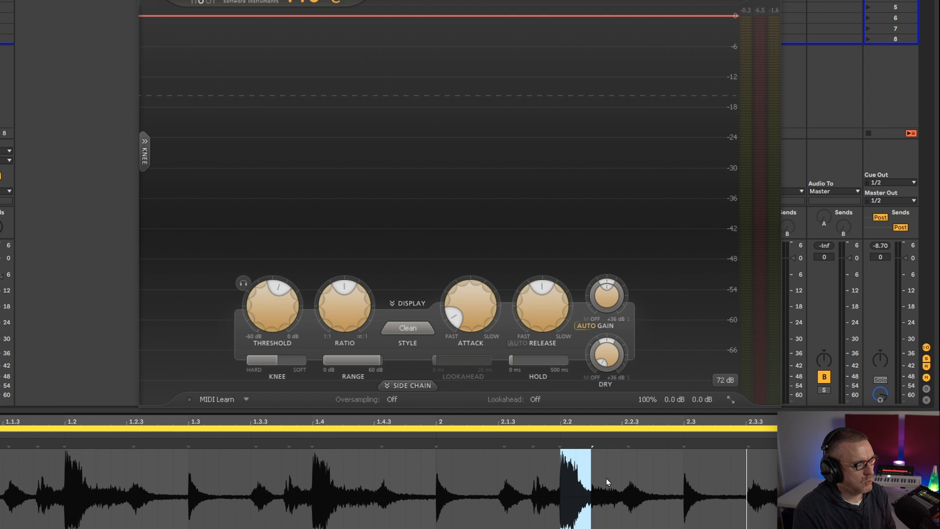
drag(591, 469, 638, 468)
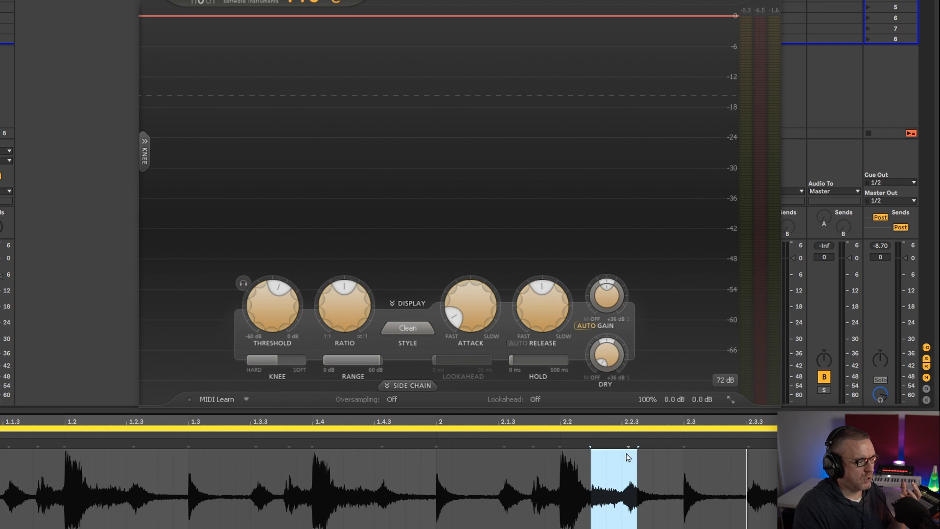
drag(542, 305, 536, 353)
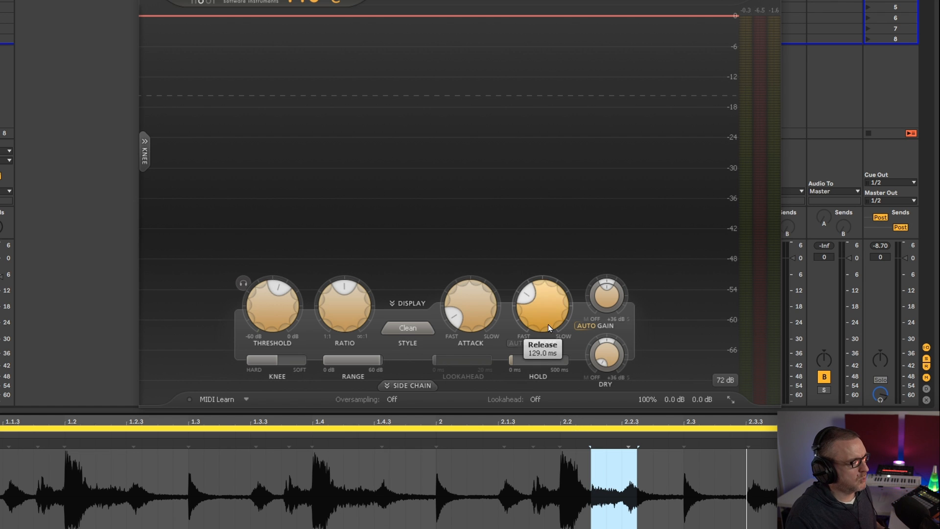
Shorten the compressor's release, play the loop, and lengthen the release to about 1711 ms while listening
drag(554, 308, 542, 422)
key(space)
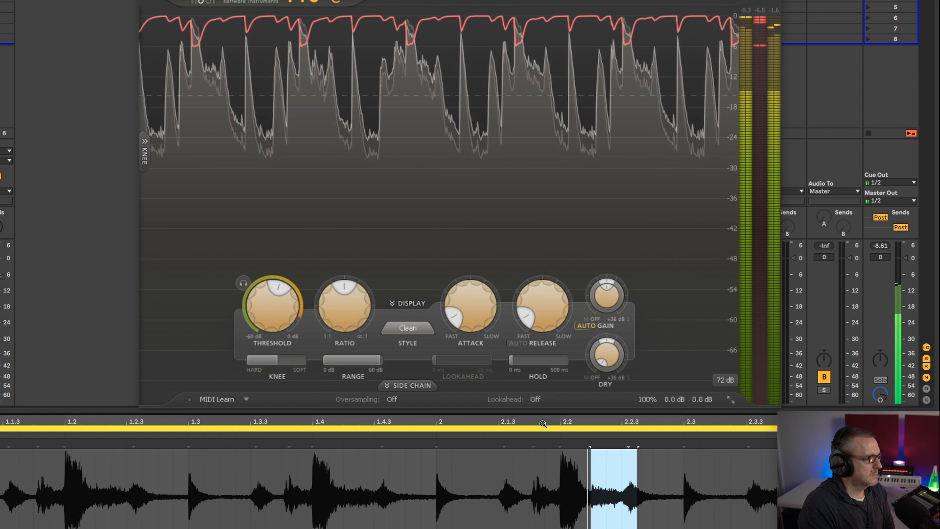
drag(542, 313, 533, 230)
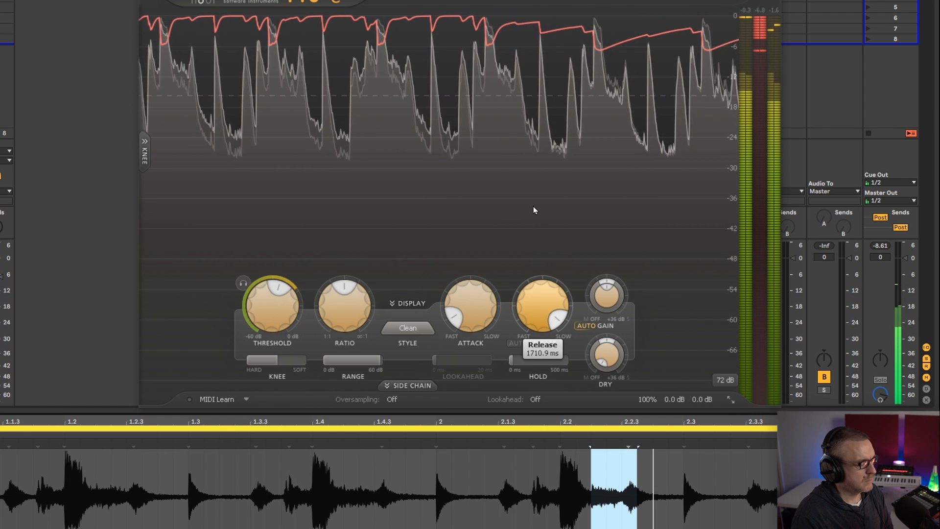
key(space)
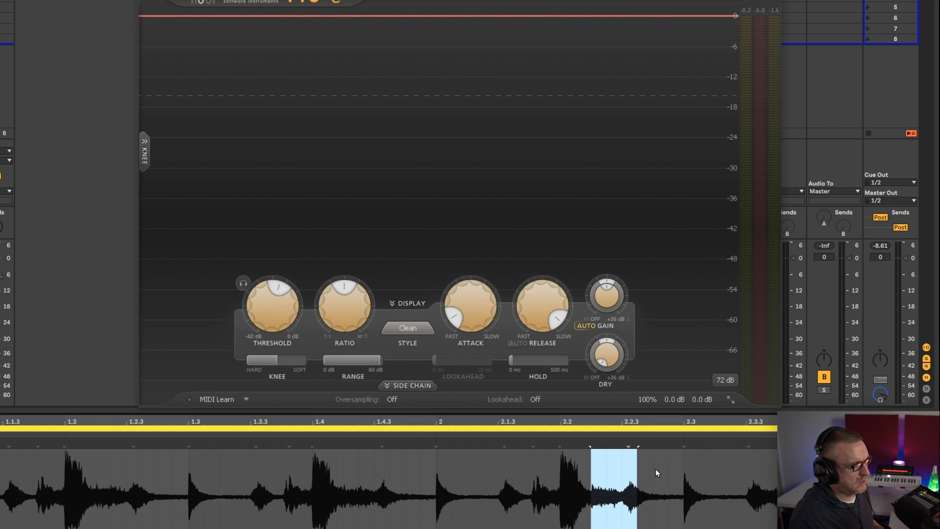
Mark the quieter passages right after the 2.2, 1.4 and 1.2 hits in the waveform
drag(598, 475, 635, 475)
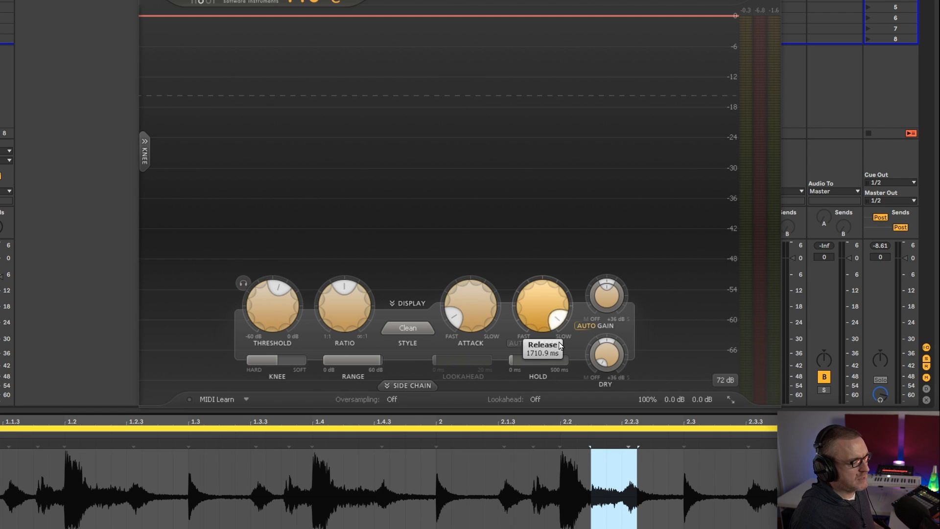
drag(342, 482, 393, 478)
drag(96, 482, 134, 479)
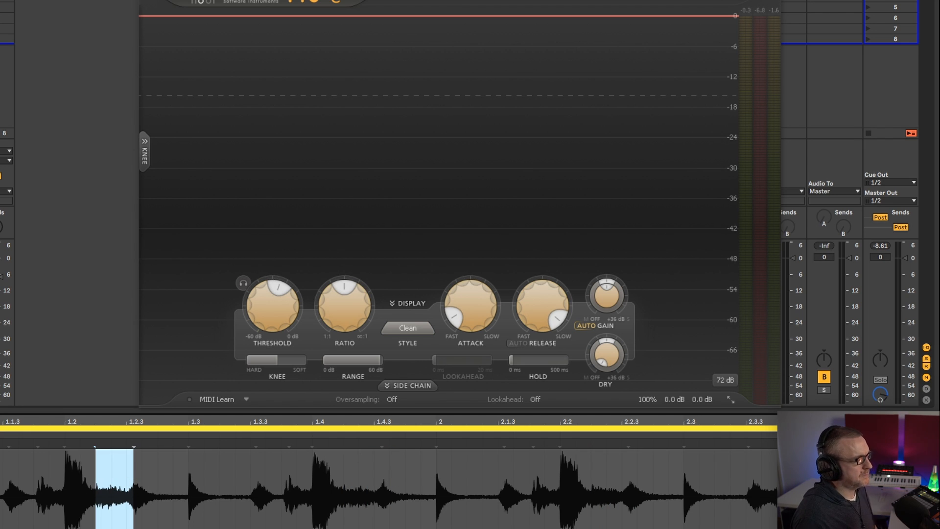
Play the loop and shorten the compressor's release to a fast setting while listening
mouse_move(557, 304)
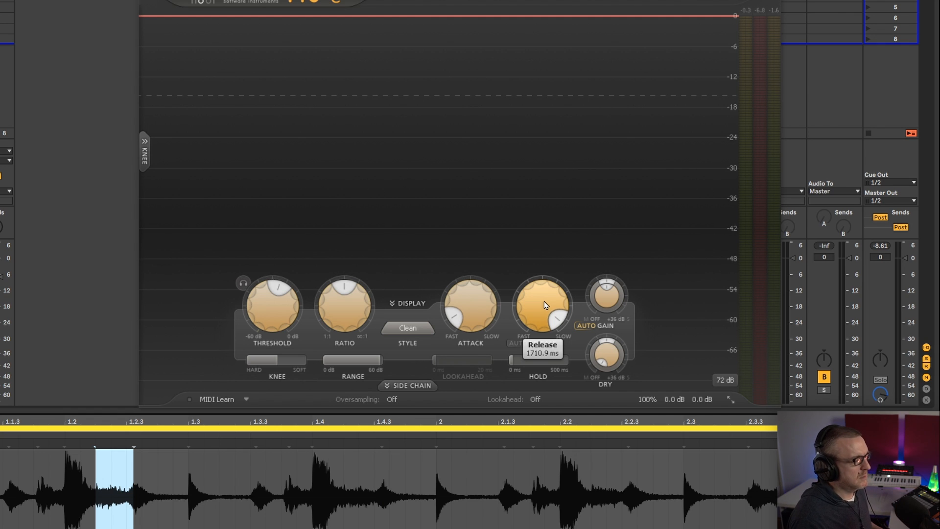
key(space)
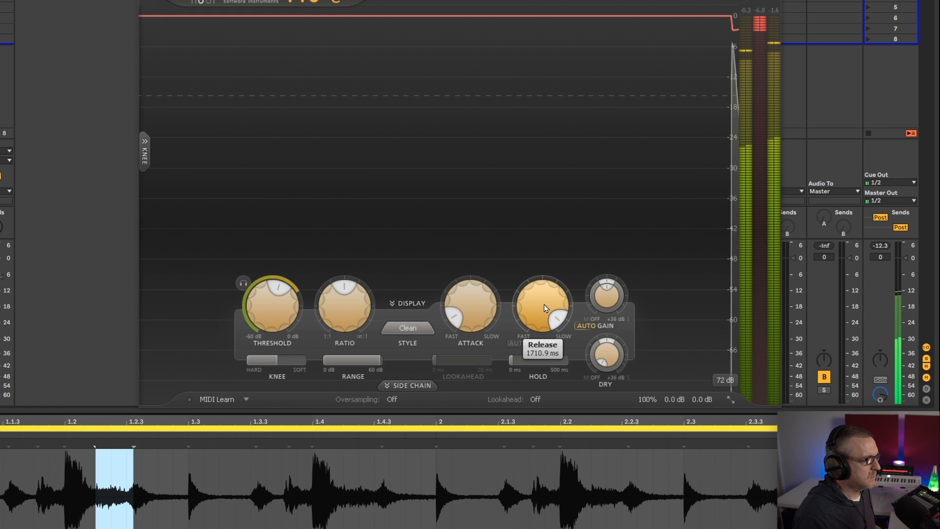
drag(543, 304, 524, 428)
drag(539, 318, 541, 386)
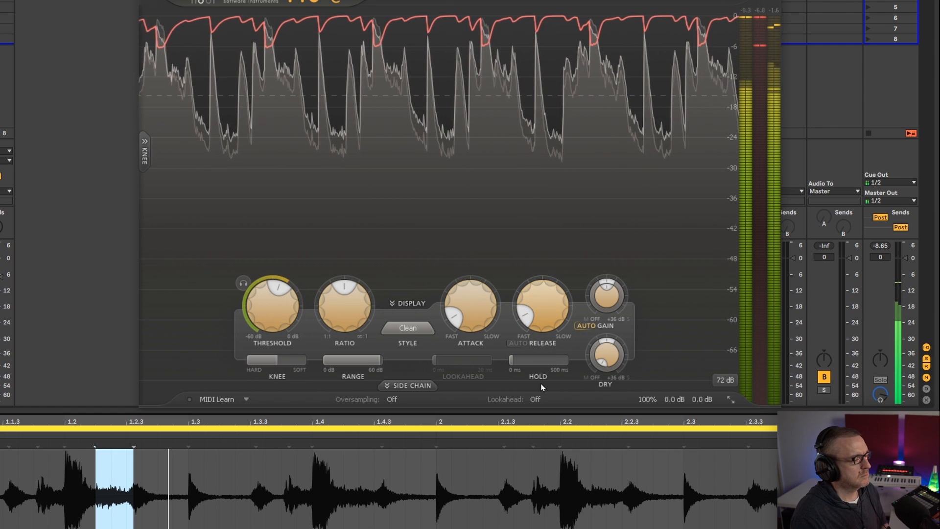
key(space)
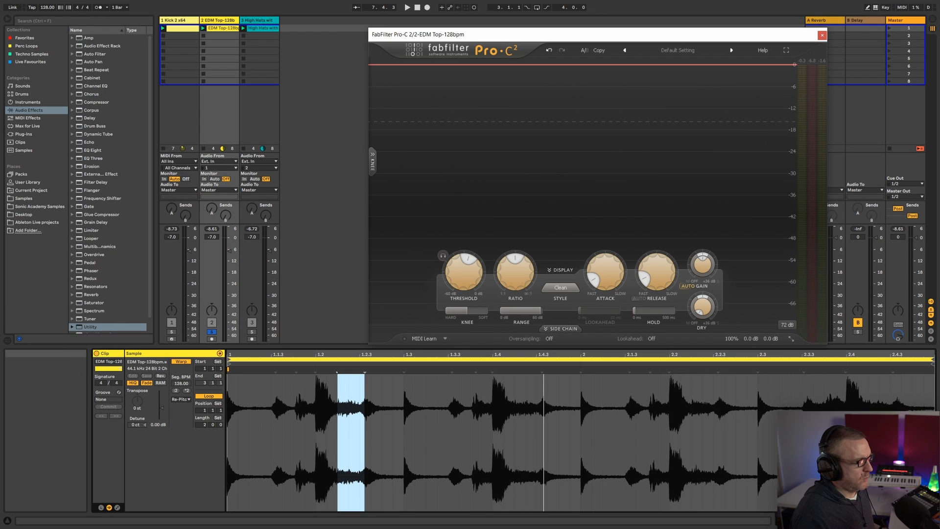
Show the EDM Top track's device chain, play the loop, and switch the compressor off and on again to compare
click(891, 521)
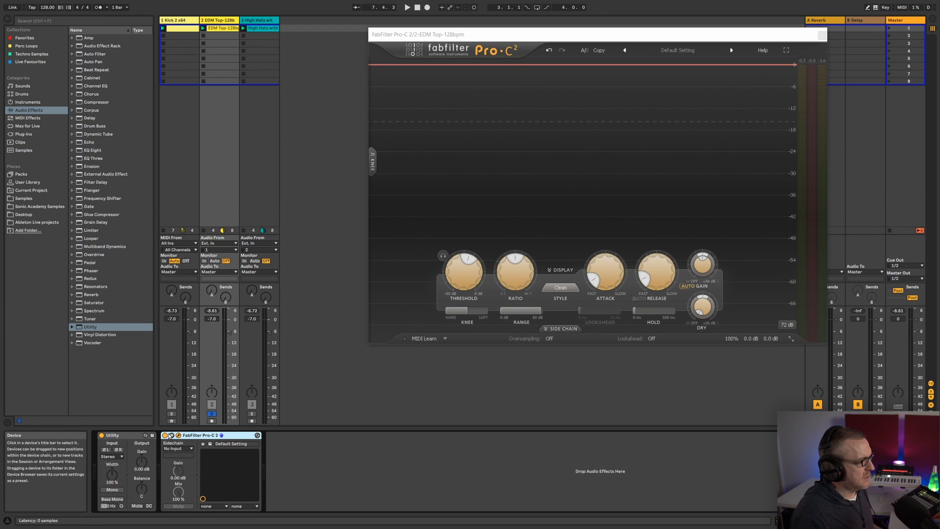
key(space)
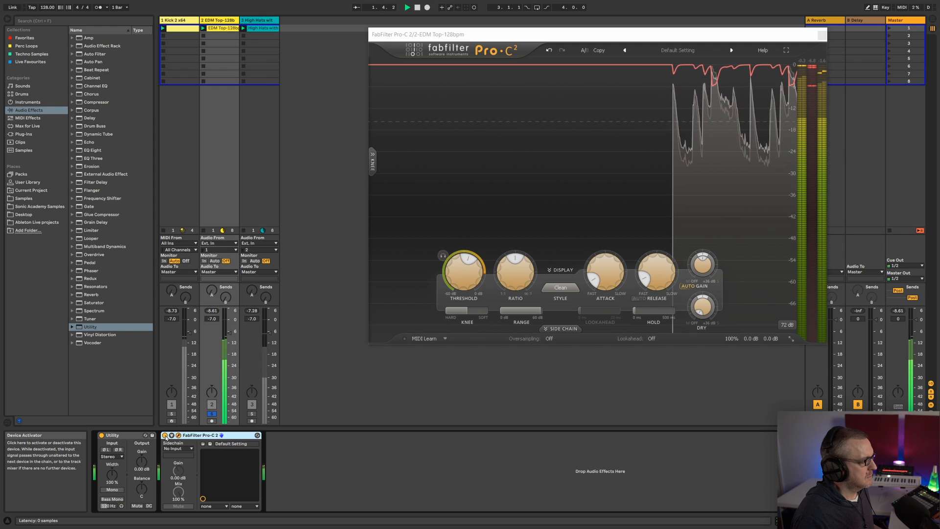
click(165, 435)
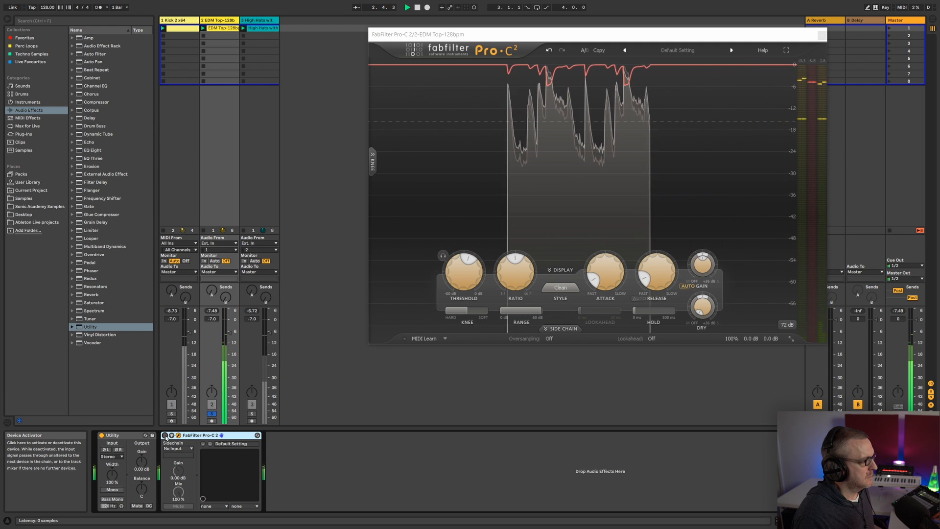
click(165, 435)
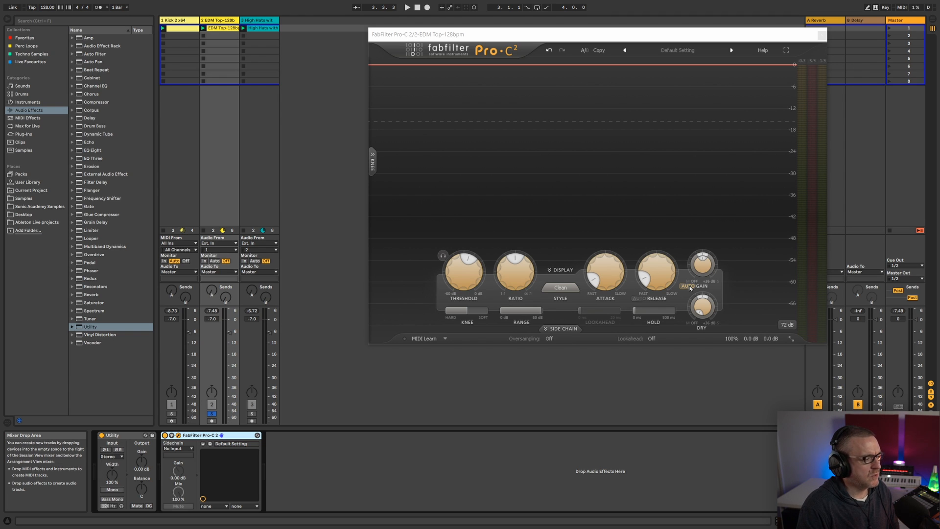
Close the plug-in window, show the High Hats clip's waveform, and enlarge the clip view before shrinking it again
click(822, 36)
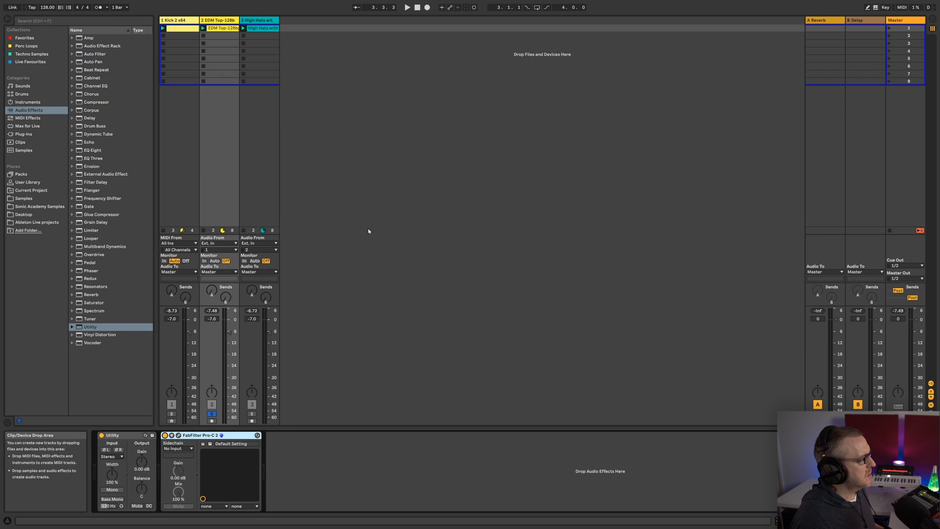
click(272, 59)
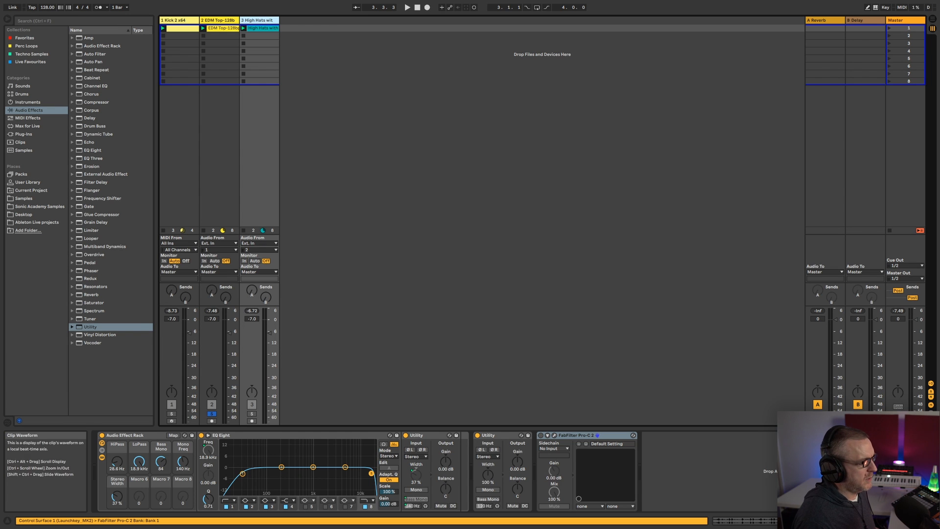
key(shift+Tab)
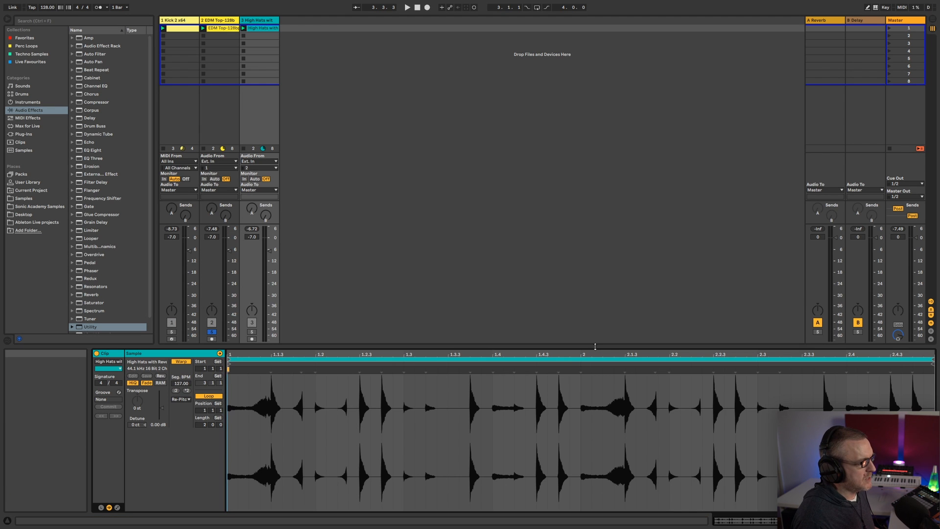
drag(595, 346, 596, 128)
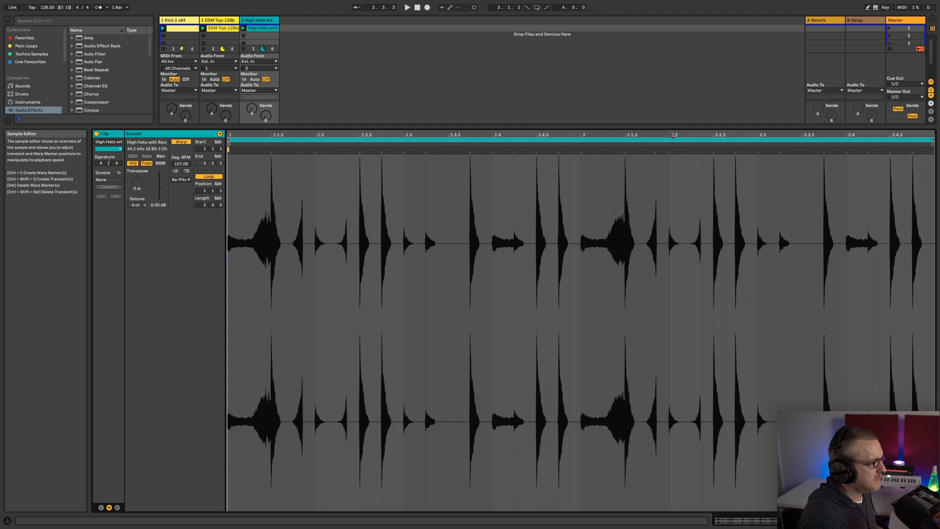
drag(668, 128, 651, 401)
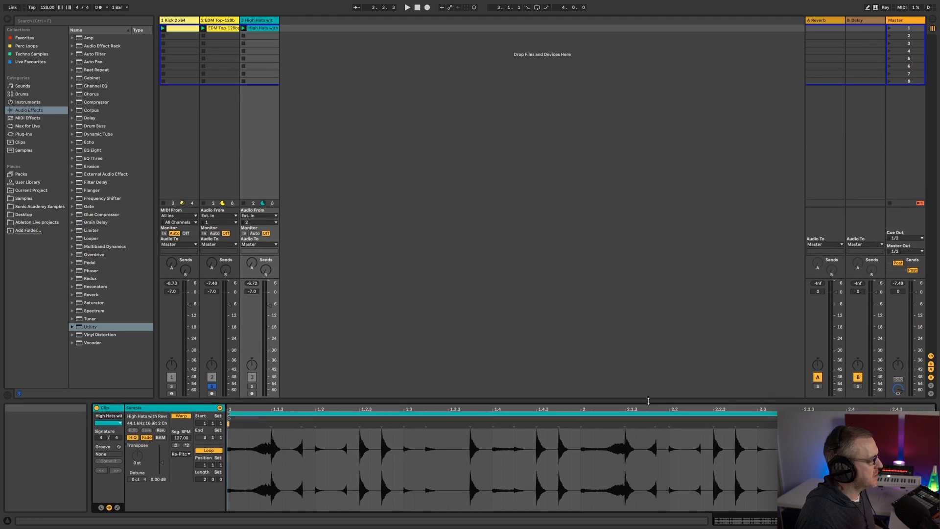
View the Kick 2 and EDM Top device chains, play all three tracks together, and solo the High Hats track
click(181, 28)
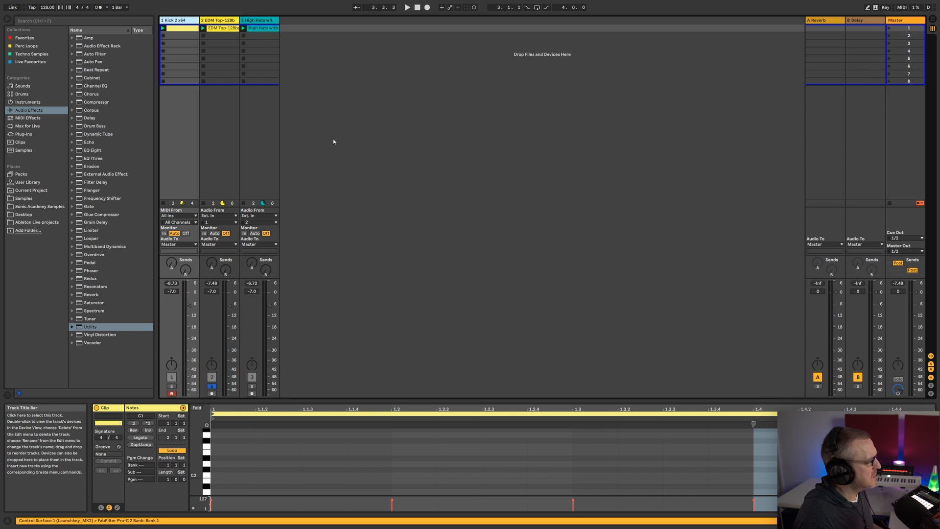
key(shift+Tab)
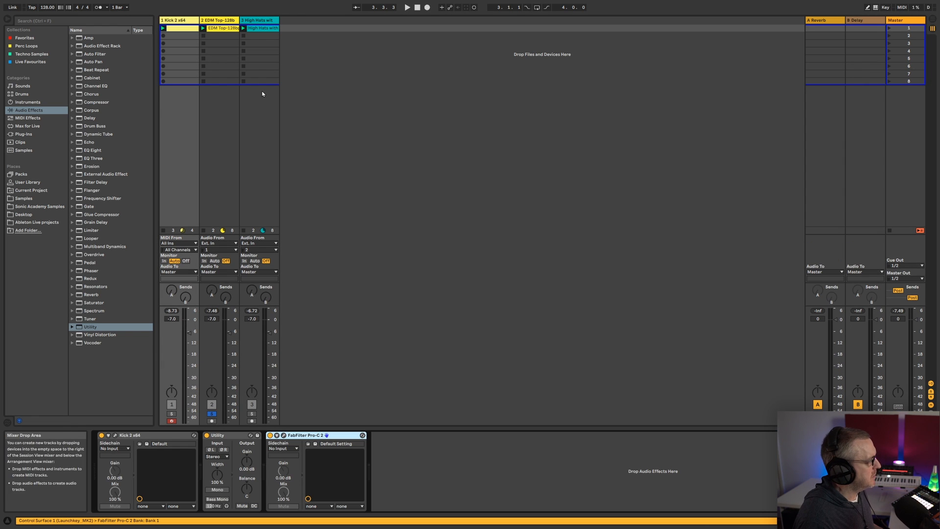
click(216, 21)
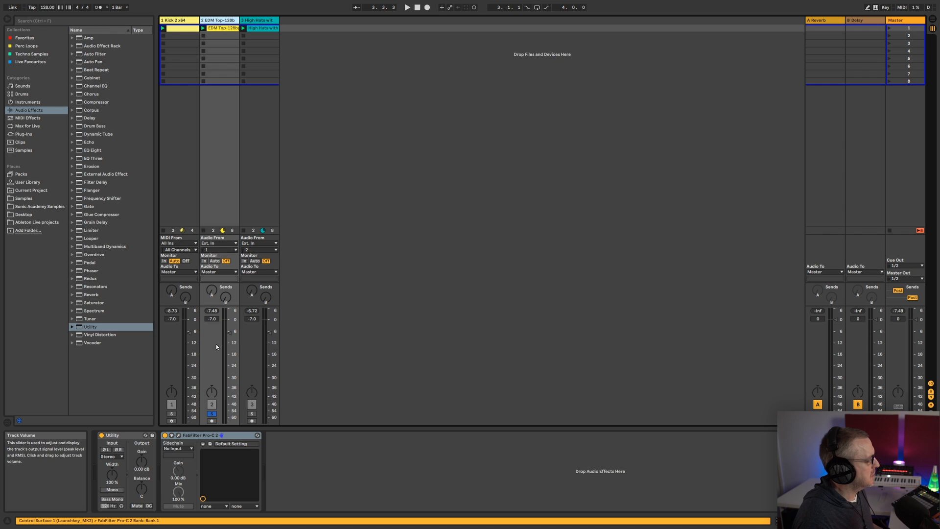
key(space)
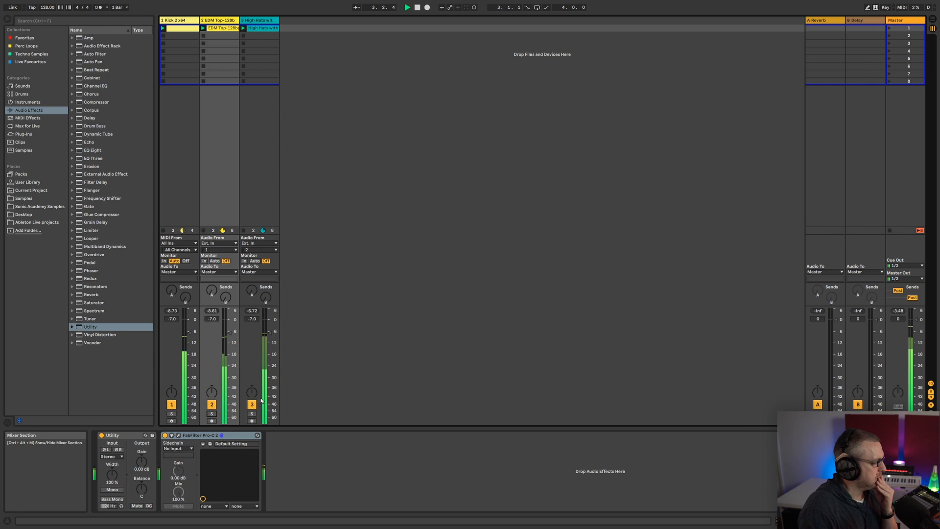
click(251, 414)
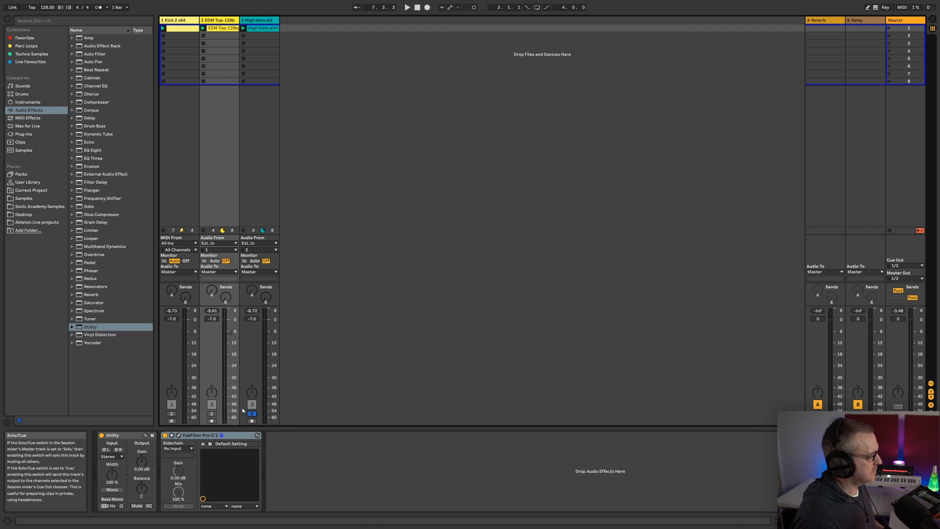
click(179, 435)
drag(604, 38, 601, 22)
key(shift+Tab)
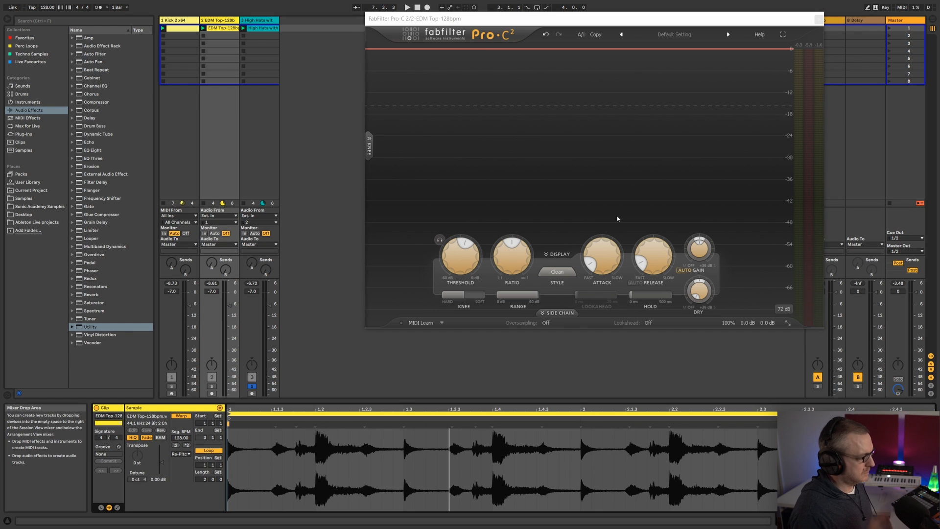
Replace the EDM Top compressor window with the High Hats track's Pro-C 2 window and move it up
click(259, 21)
click(820, 21)
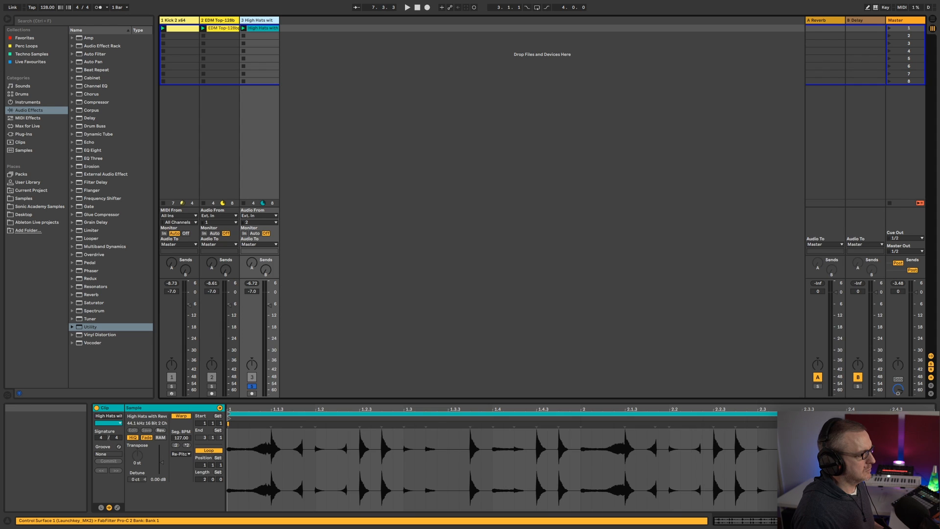
key(shift+Tab)
click(548, 435)
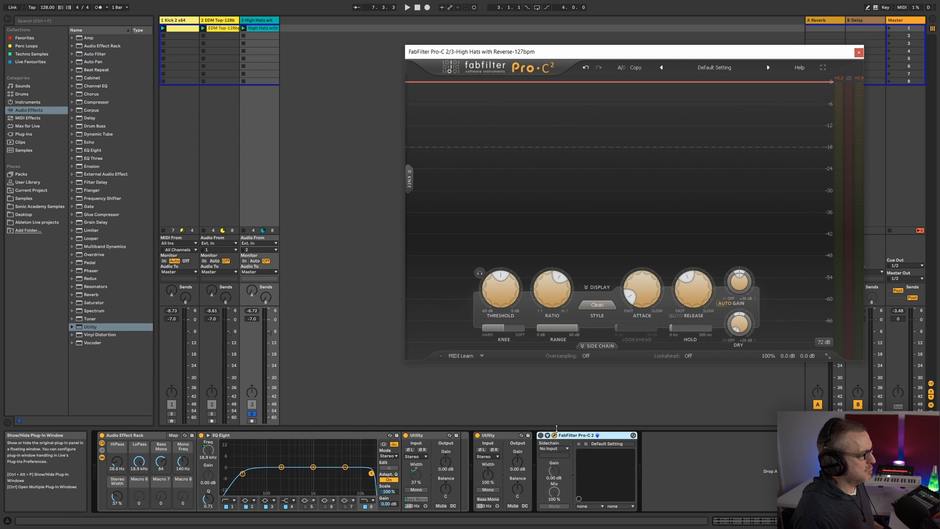
drag(649, 58, 641, 44)
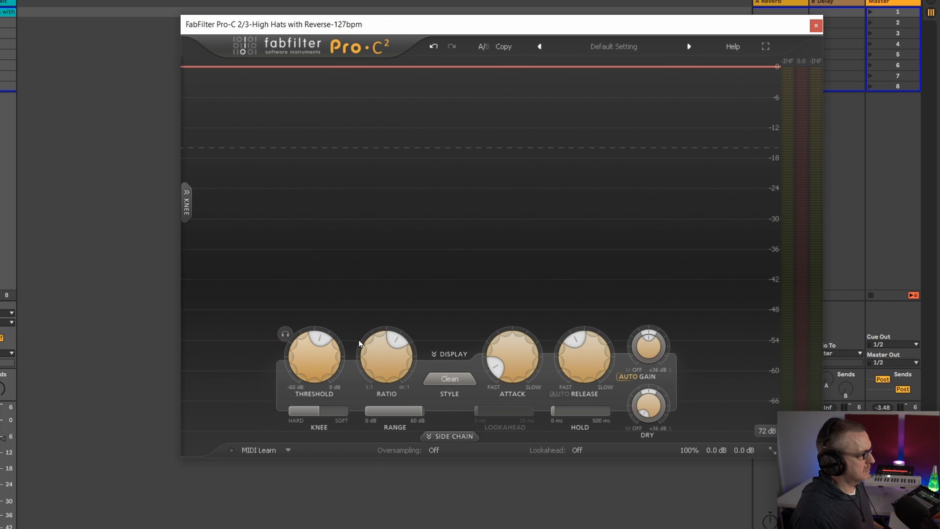
Set the High Hats compressor's threshold to 0 dB and ratio to 1.00:1, and play the loop
drag(491, 274, 506, 141)
mouse_move(544, 283)
drag(387, 367, 372, 527)
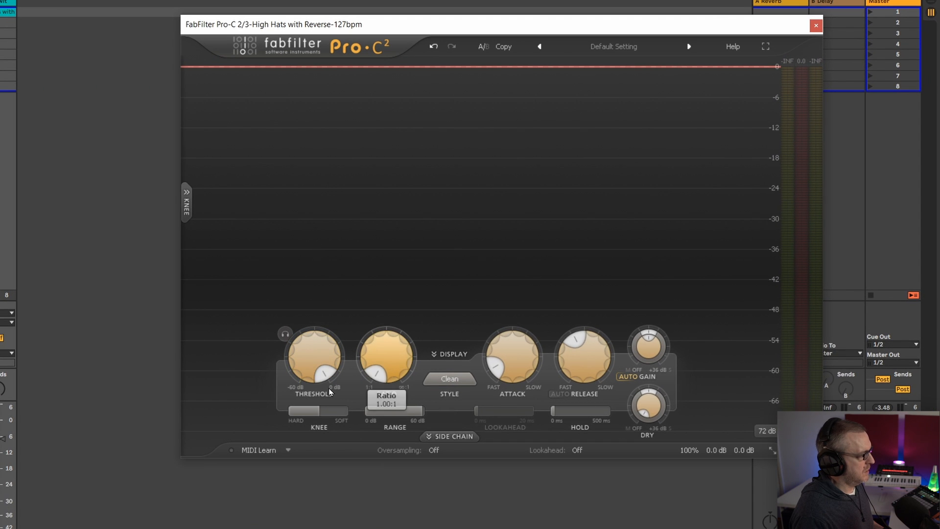
key(space)
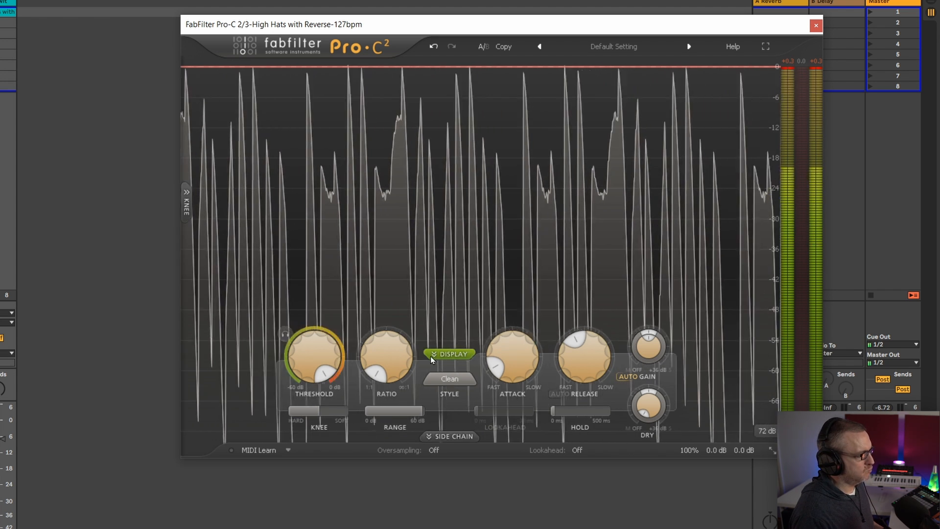
Lower the High Hats compressor's threshold to about -30 dB and raise its ratio during playback, then stop
drag(309, 363, 268, 483)
double_click(295, 351)
drag(295, 351, 277, 468)
drag(381, 363, 381, 332)
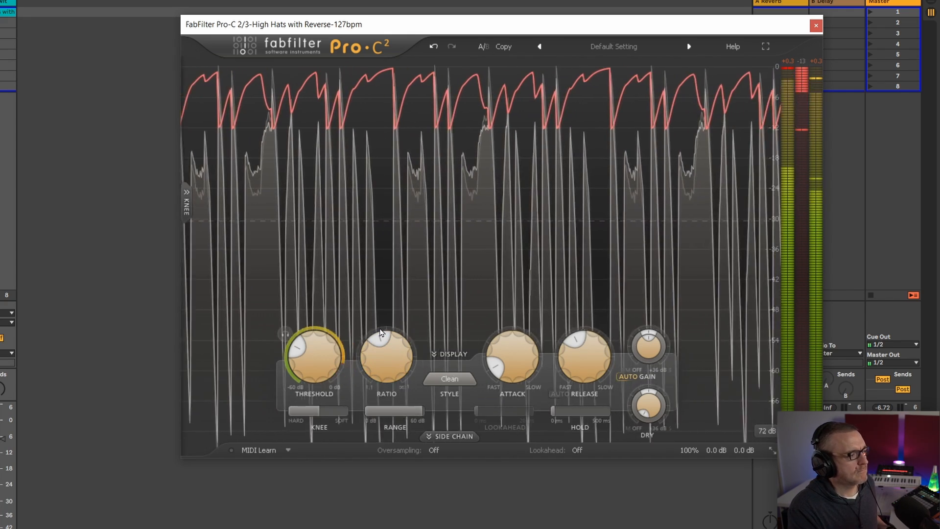
key(space)
Raise the High Hats compressor's threshold to 0 dB and play the loop to hear it without compression
mouse_move(309, 366)
drag(309, 366, 331, 249)
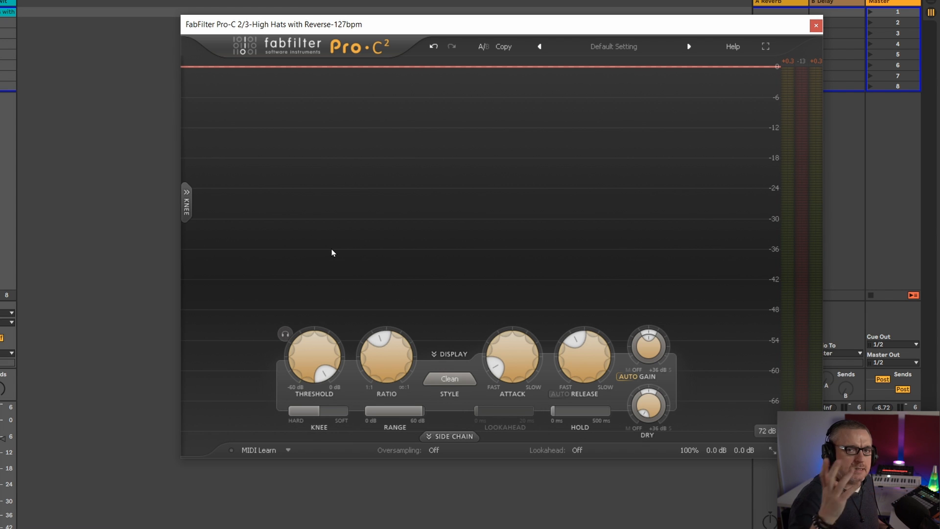
key(space)
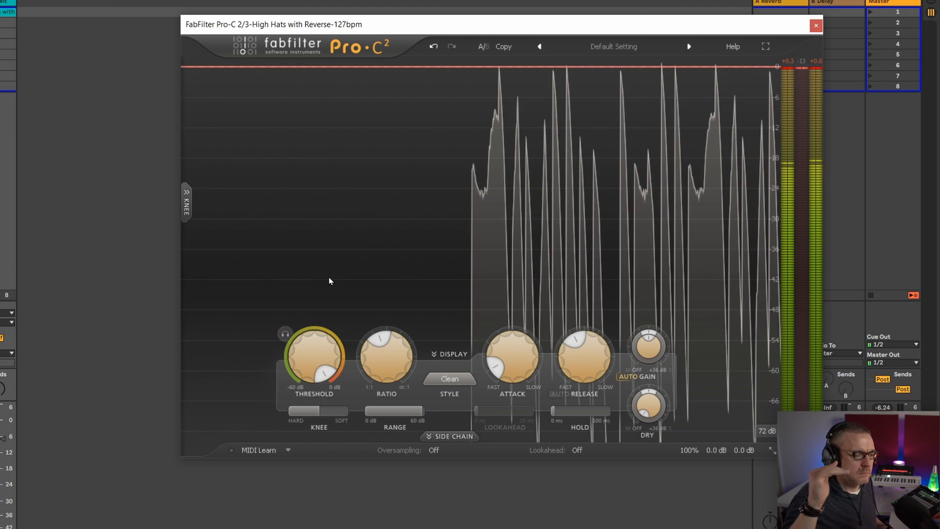
key(space)
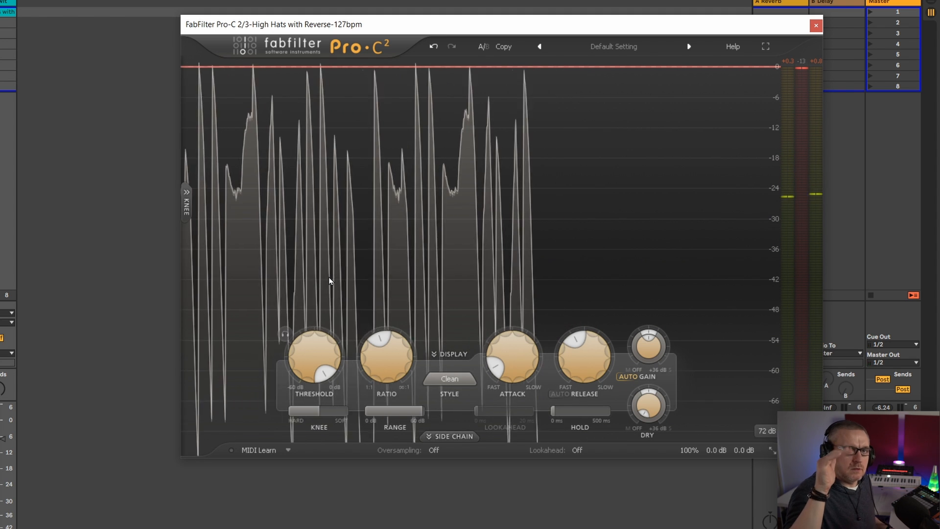
Play the high-hat loop and lower the compressor's threshold to about -22 dB
mouse_move(322, 349)
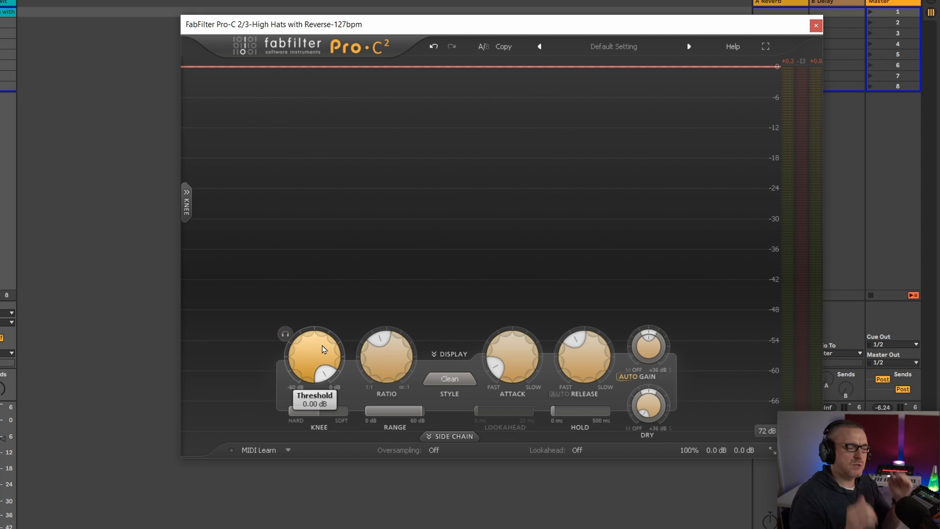
key(space)
drag(316, 358, 292, 495)
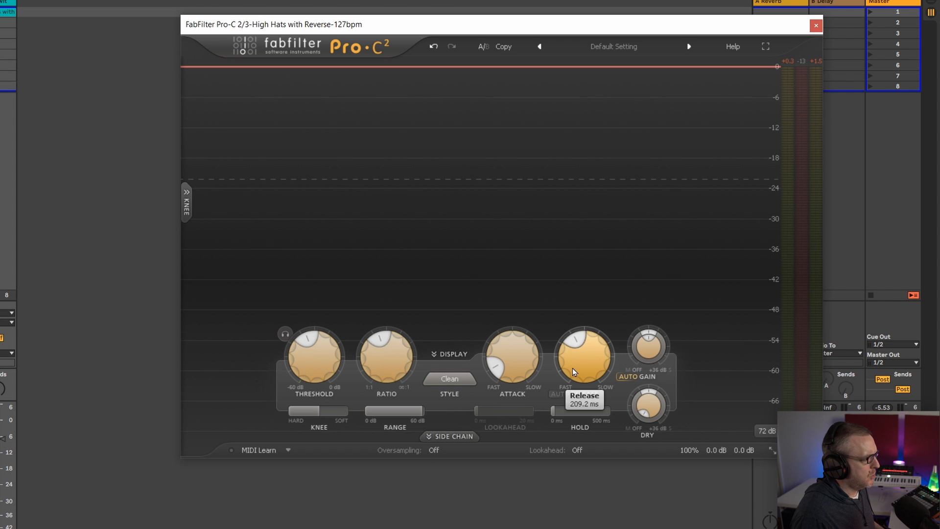
Play the high-hat loop while turning the compressor's release up to its midpoint and slowing its attack to about the nine o'clock position
key(space)
mouse_move(583, 357)
mouse_down()
mouse_move(576, 387)
mouse_move(580, 298)
mouse_move(562, 404)
mouse_up()
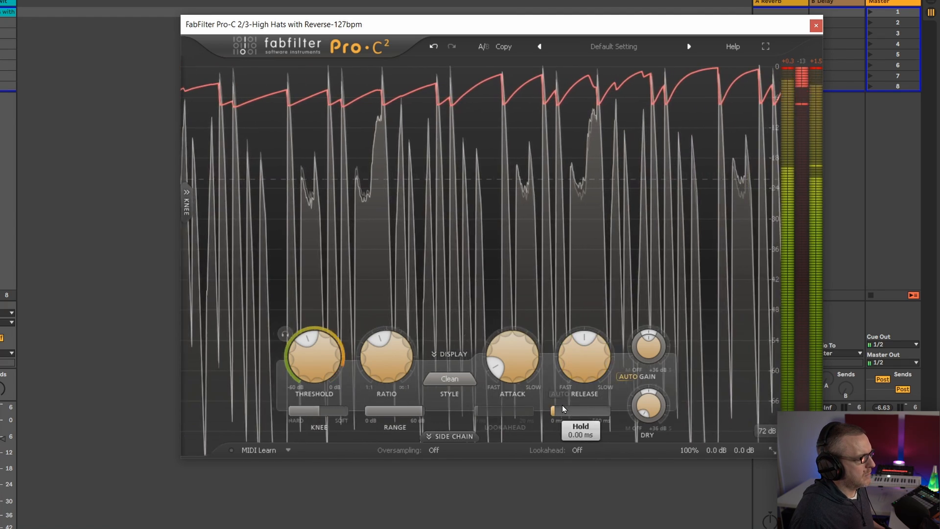
drag(503, 362, 499, 399)
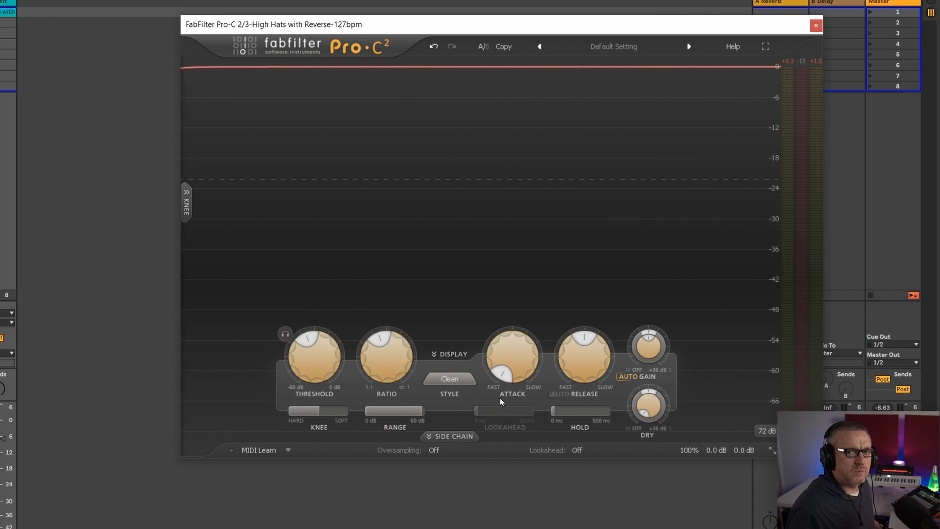
drag(501, 398, 508, 310)
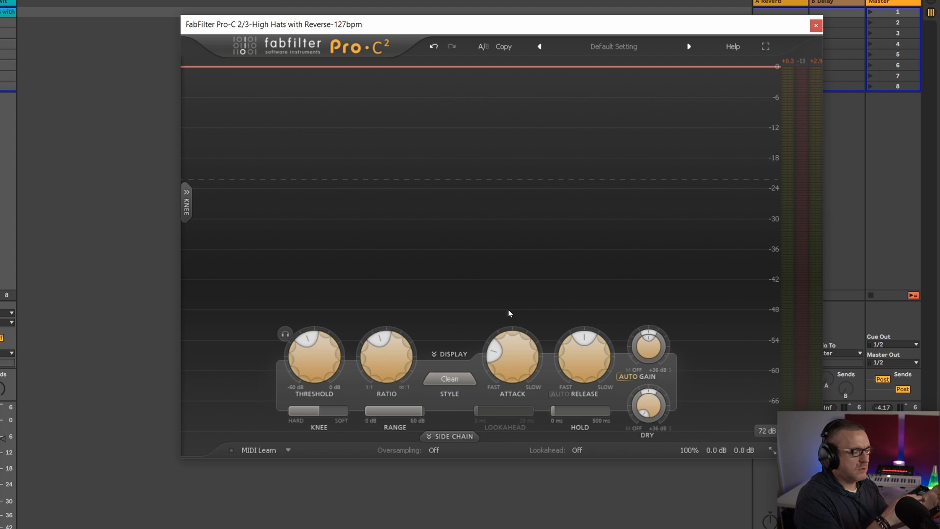
key(space)
drag(507, 357, 506, 376)
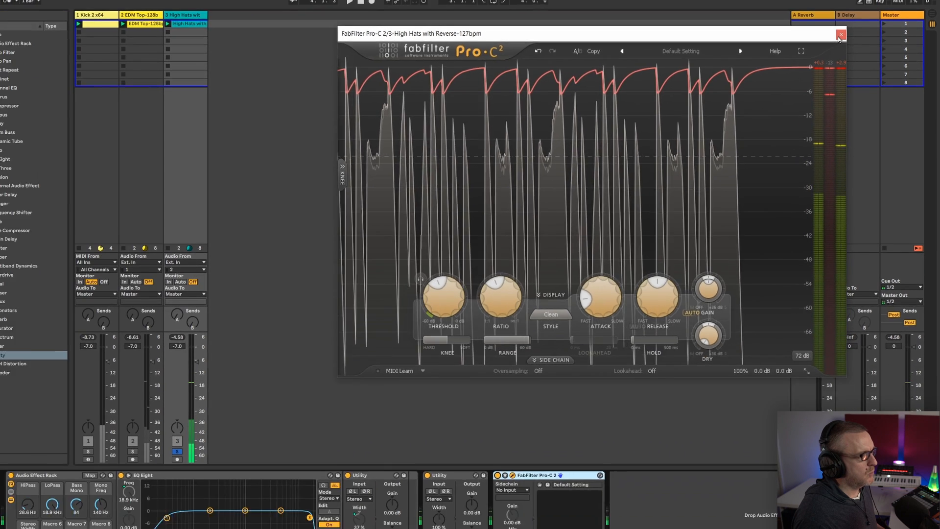
Close the compressor window, examine the high-hat clip's waveform in an enlarged sample view, and return to the track's device chain
click(840, 35)
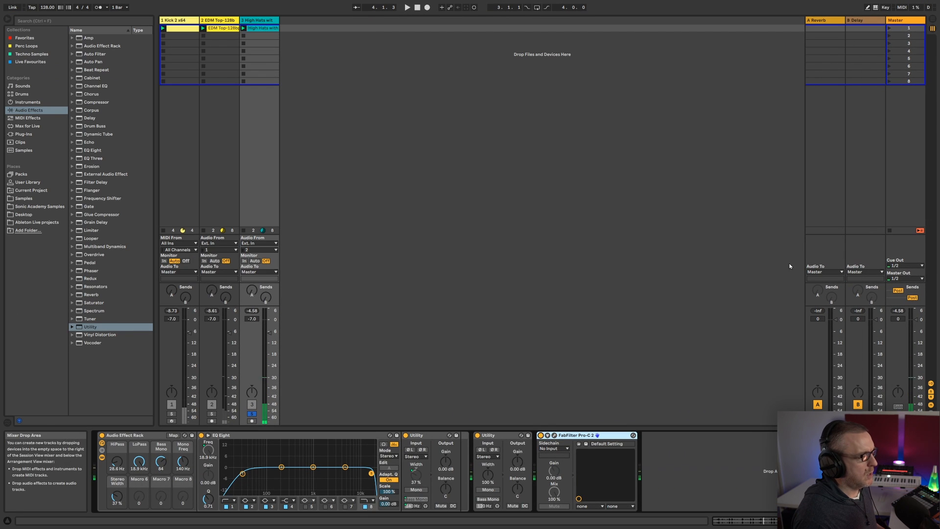
key(shift+Tab)
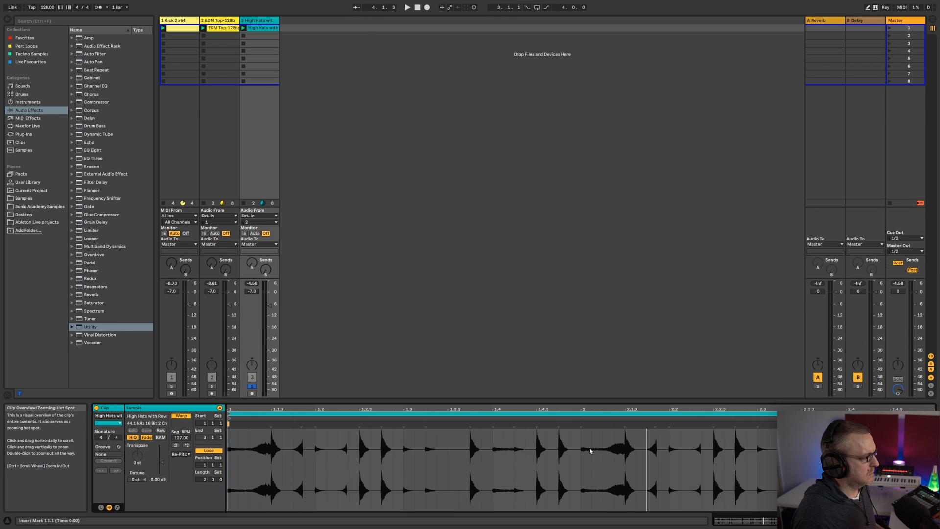
drag(579, 399, 562, 163)
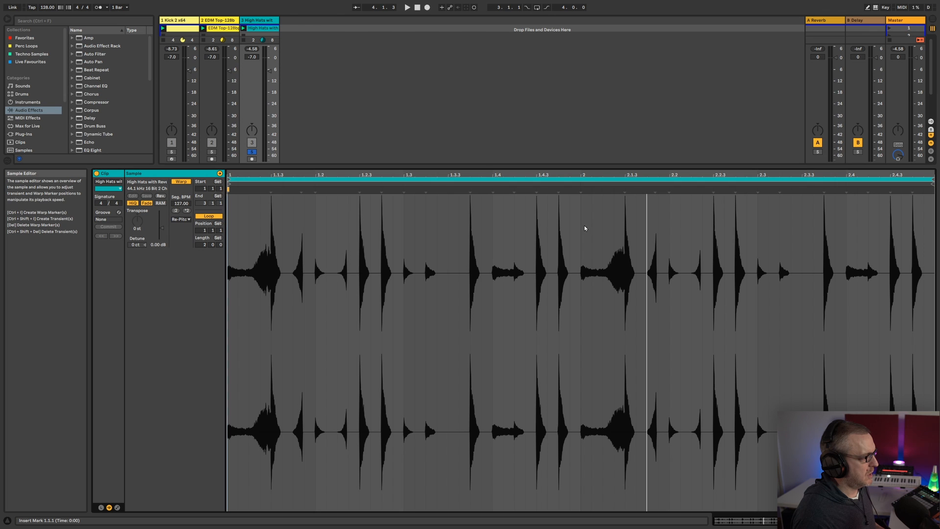
drag(621, 167, 620, 375)
key(shift+Tab)
Play the high-hat loop and switch the compressor off and on again to compare the sound
key(space)
click(541, 436)
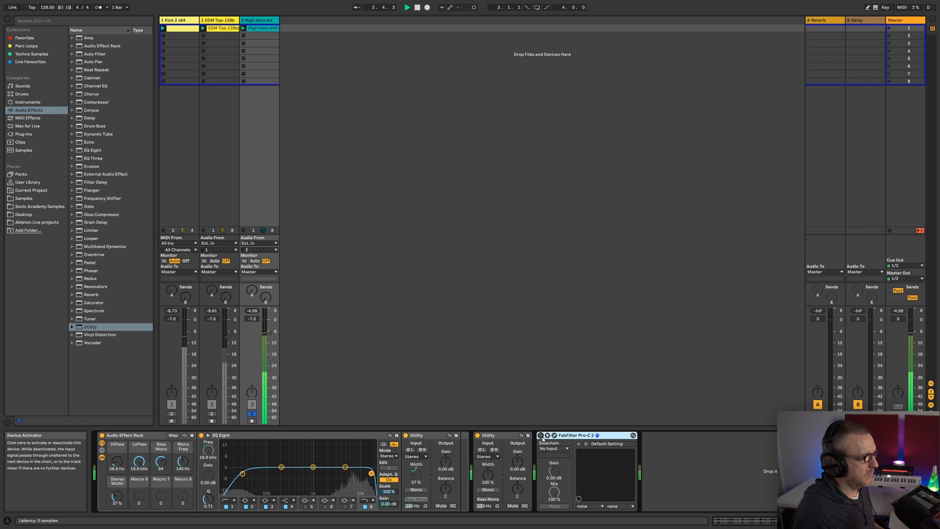
click(541, 436)
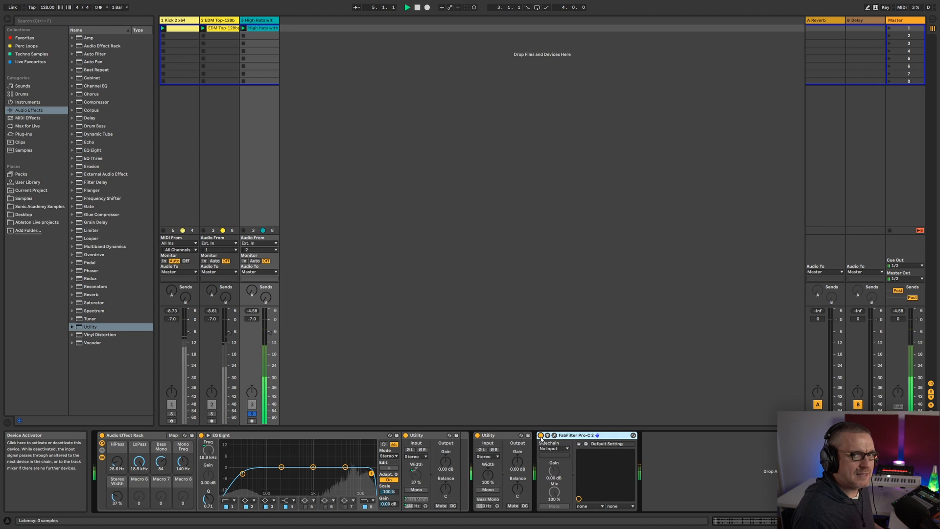
Insert a new audio track after the High Hats track and set its audio input to Resampling
click(258, 21)
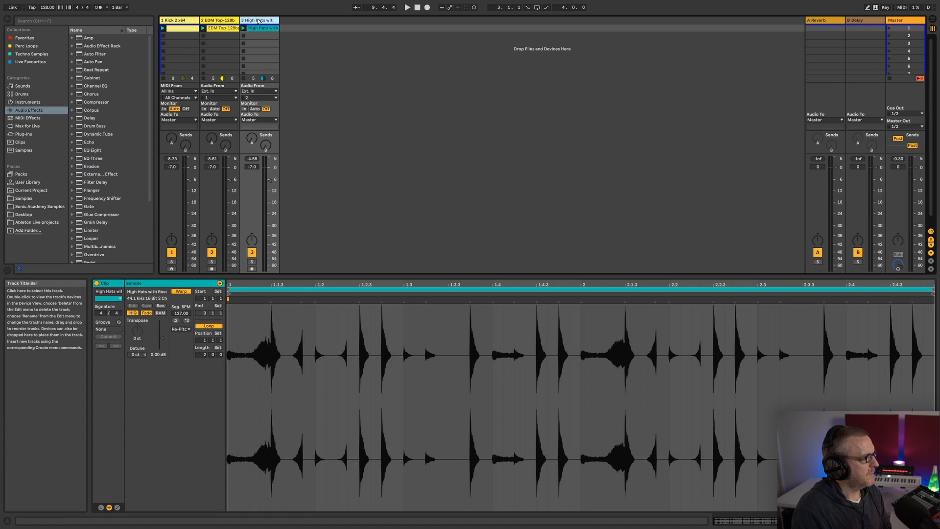
right_click(350, 37)
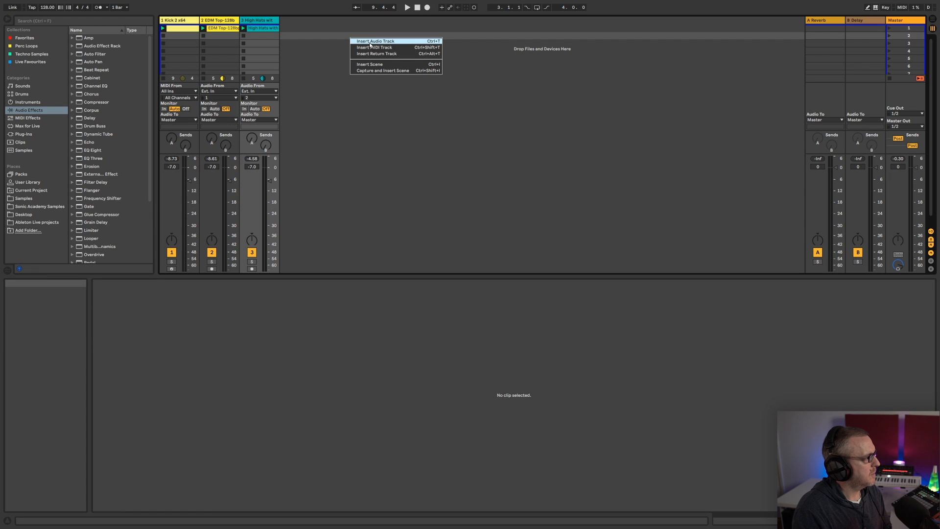
click(374, 41)
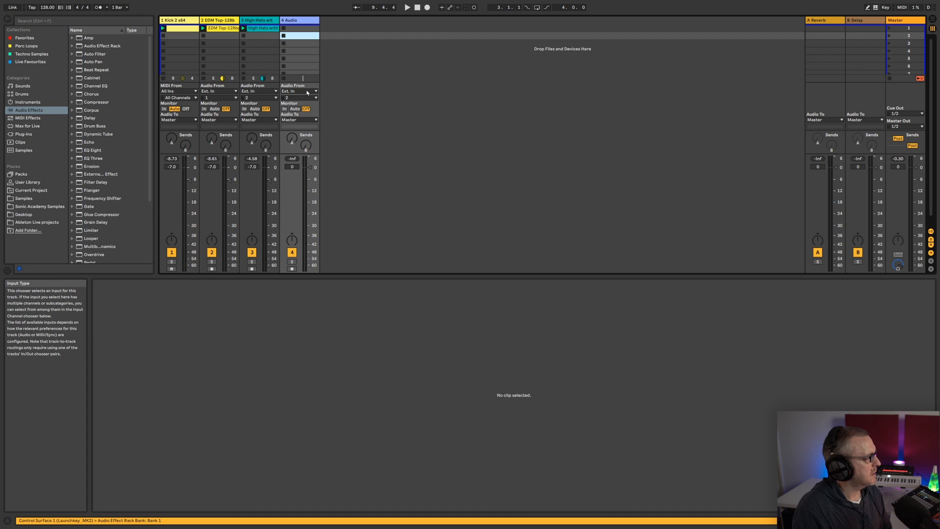
click(306, 91)
click(310, 119)
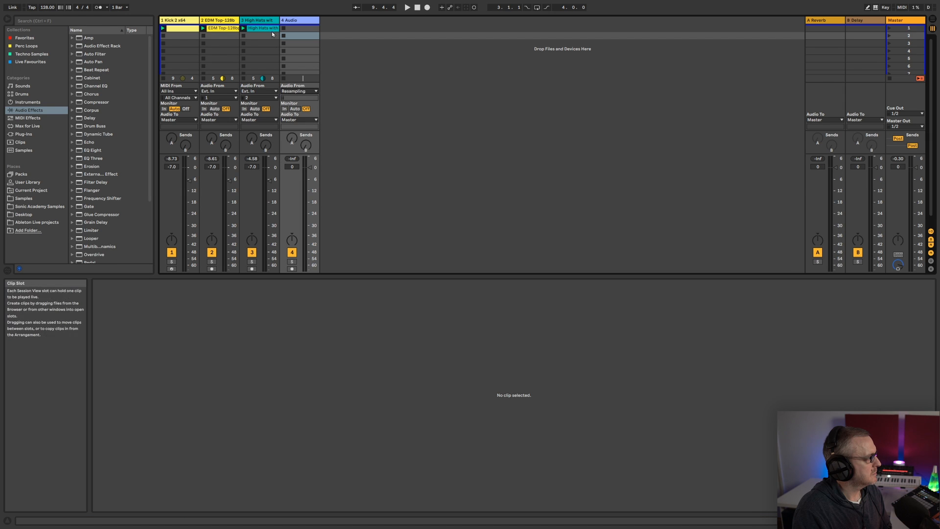
Solo the High Hats track, arm the new audio track and record two bars of the compressed loop into its first clip slot
click(252, 261)
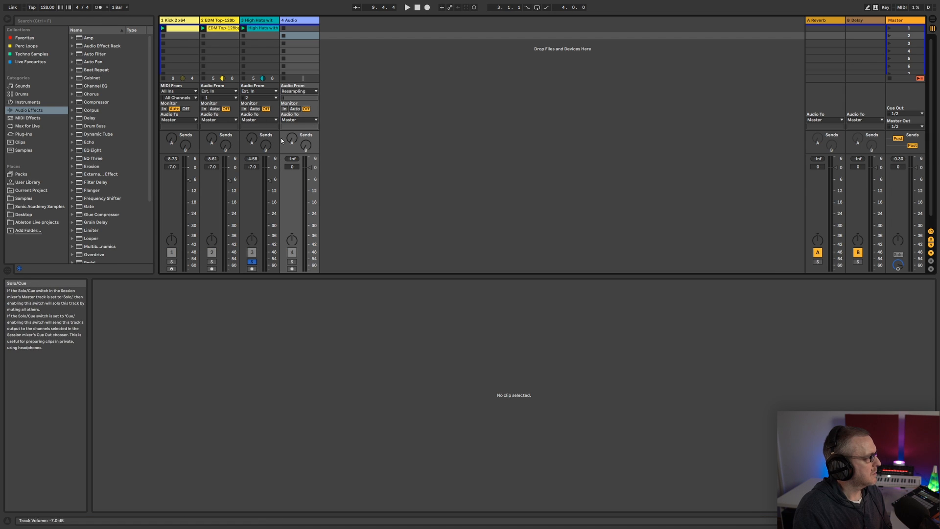
click(261, 21)
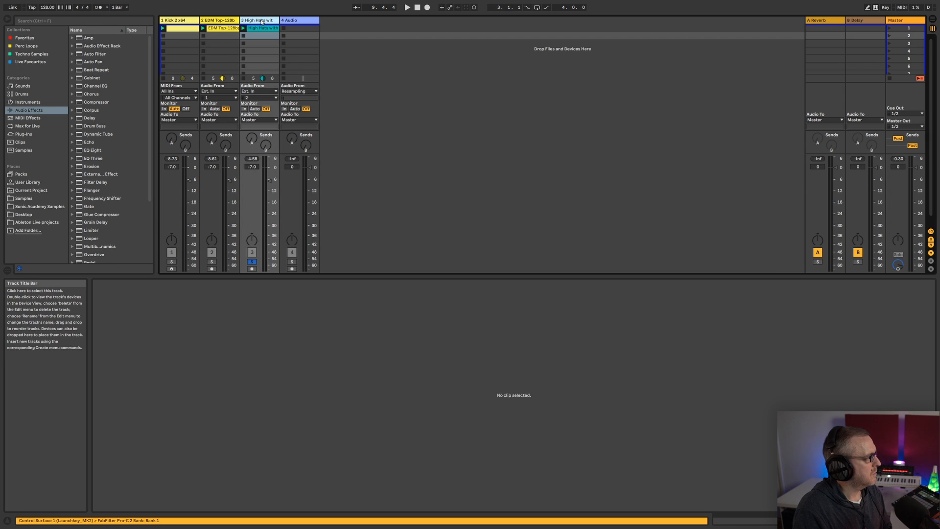
click(292, 268)
click(286, 27)
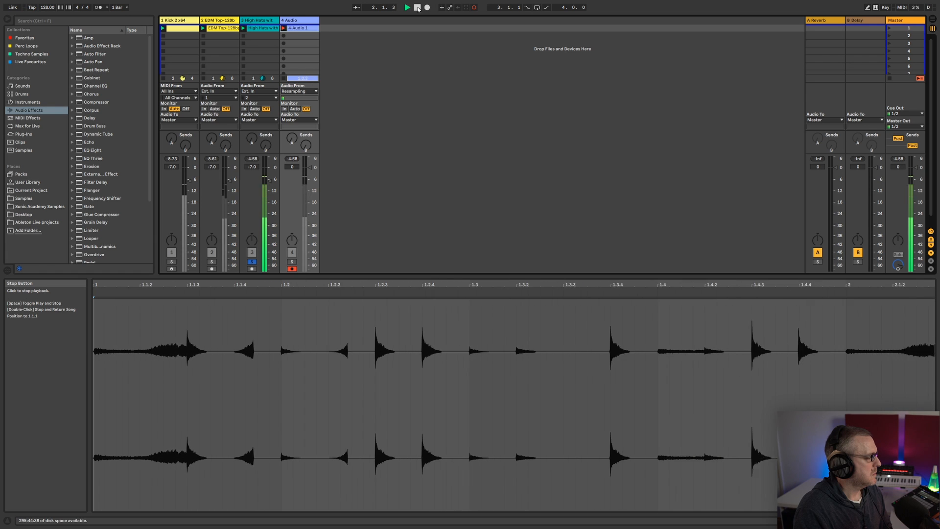
click(418, 7)
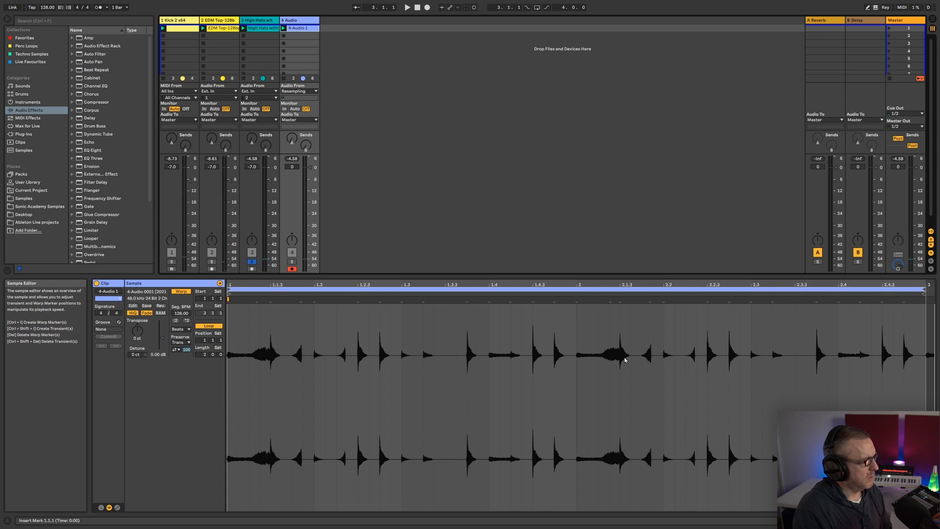
Compare the original high-hat waveform with the recorded clip's waveform and raise the recorded clip's gain to 3.56 dB
click(267, 31)
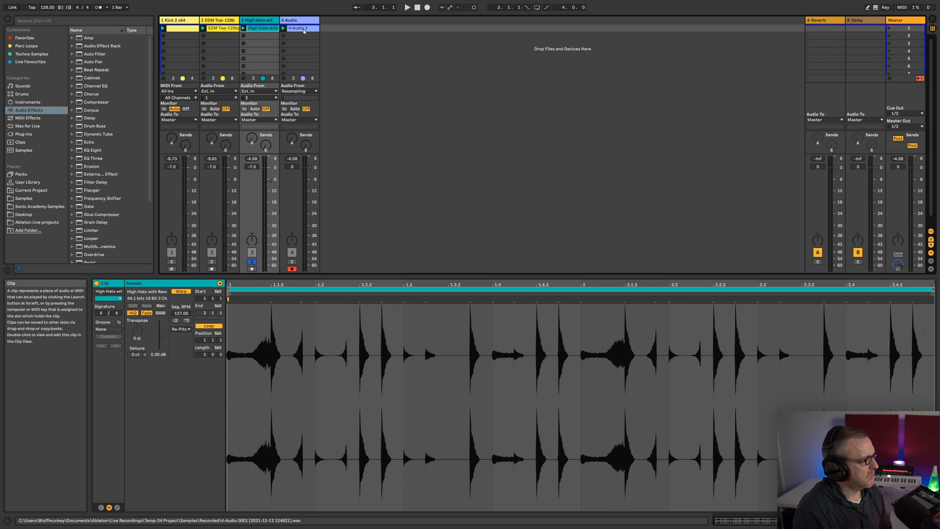
click(304, 31)
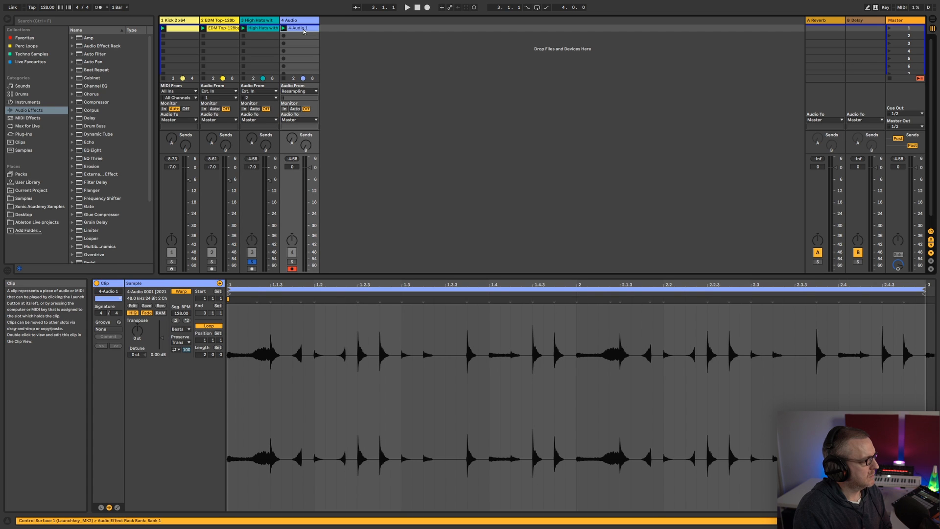
click(295, 21)
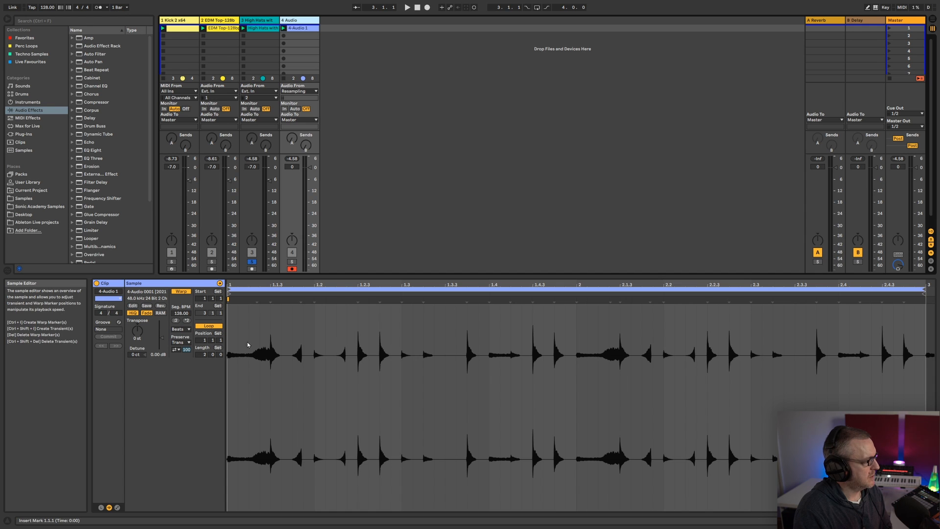
drag(161, 338, 160, 329)
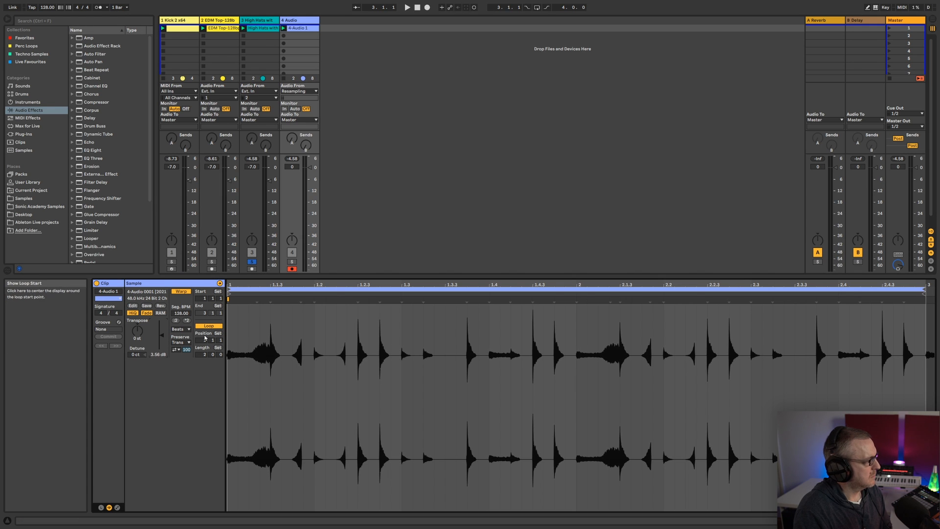
Compare the original and recorded high-hat waveforms again and raise the recorded clip's gain to 5.44 dB
click(272, 29)
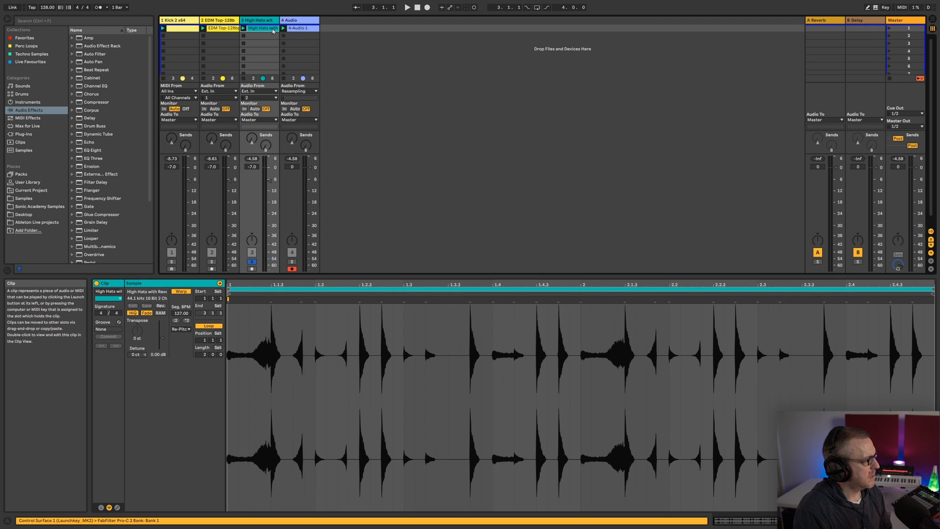
click(302, 30)
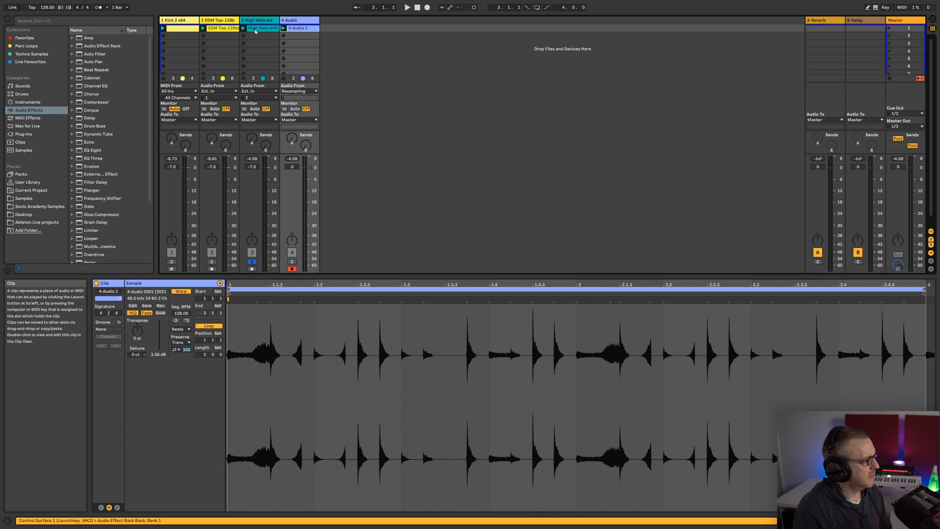
click(255, 32)
click(303, 29)
click(163, 336)
drag(163, 336, 163, 331)
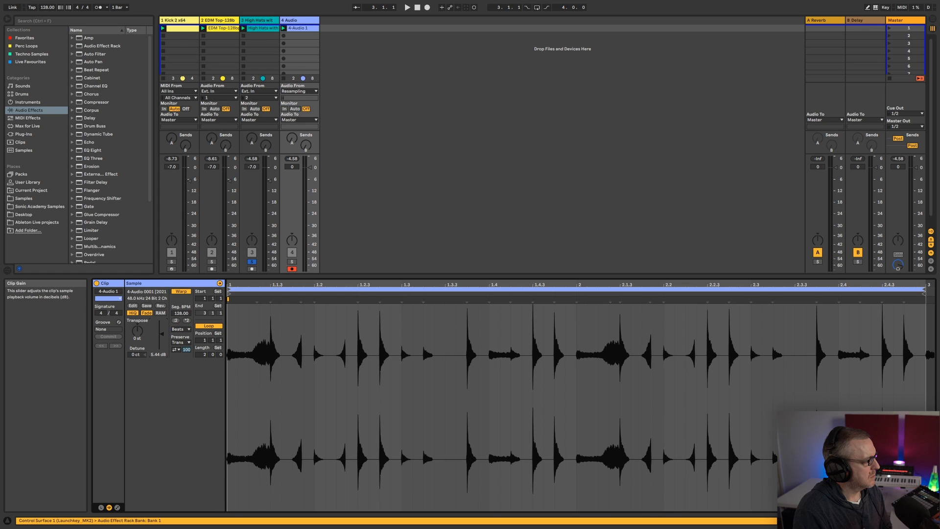
Alternate between the original and recorded high-hat waveforms to compare peaks, and raise the recorded clip's gain to 6.44 dB
click(263, 29)
click(305, 29)
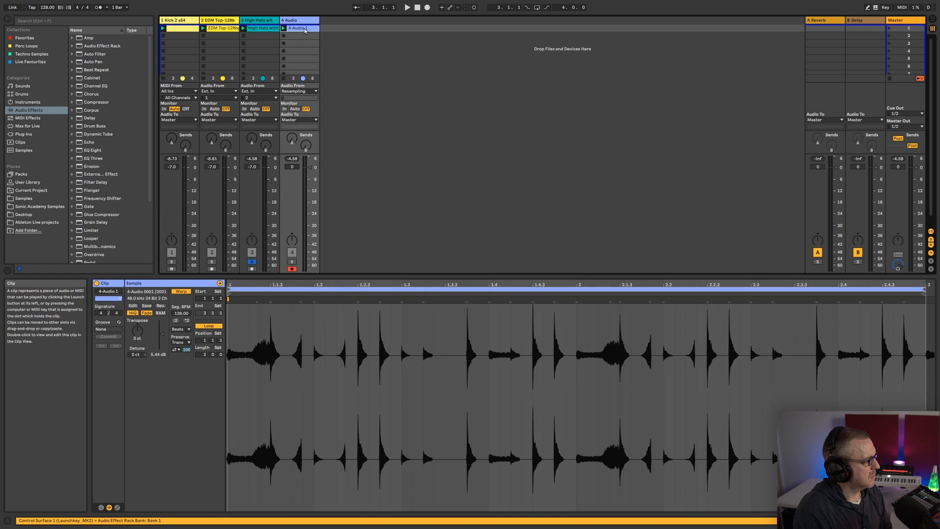
click(261, 31)
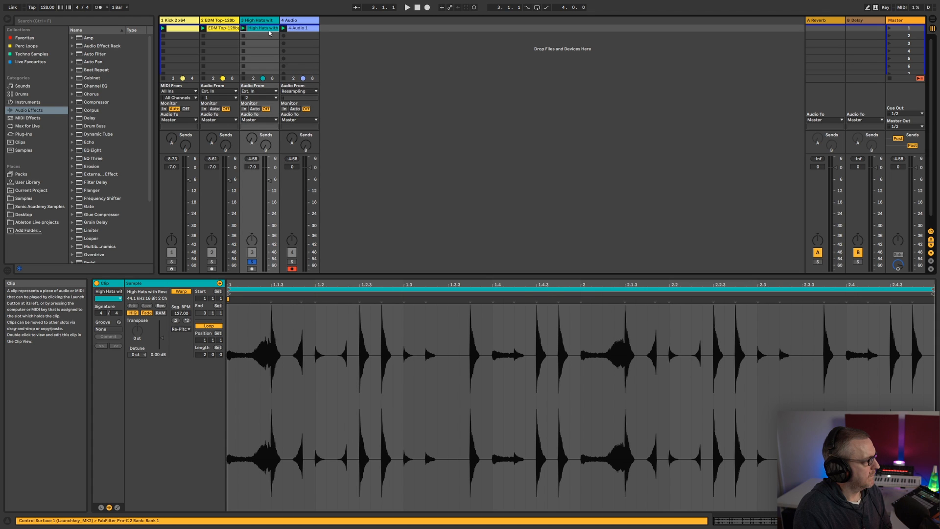
click(302, 29)
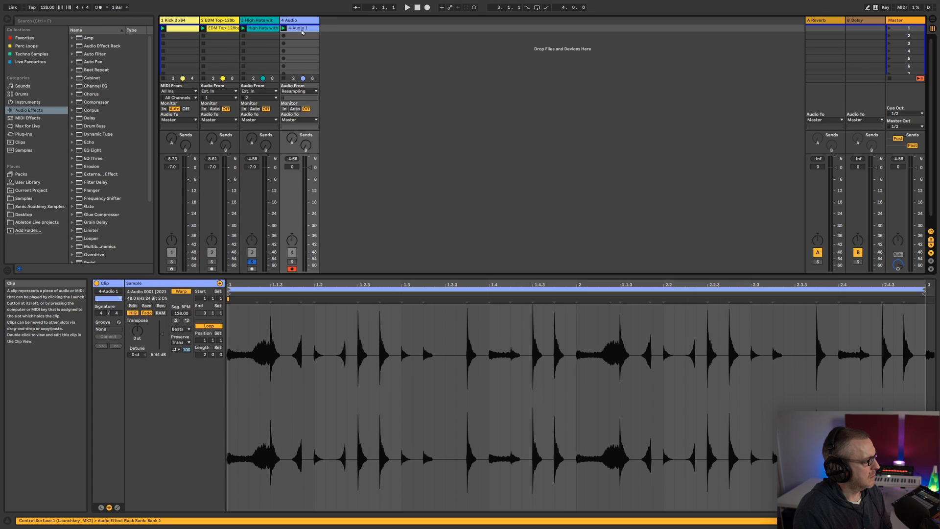
click(253, 30)
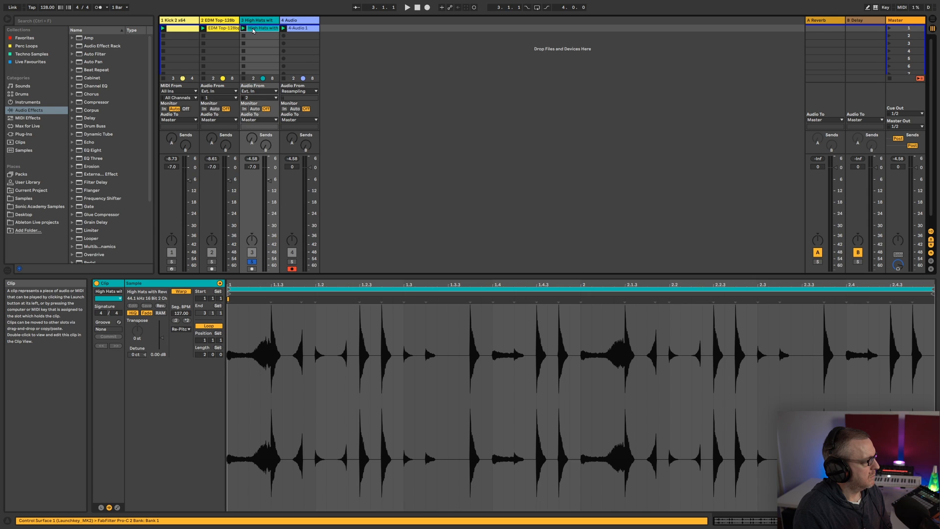
click(302, 29)
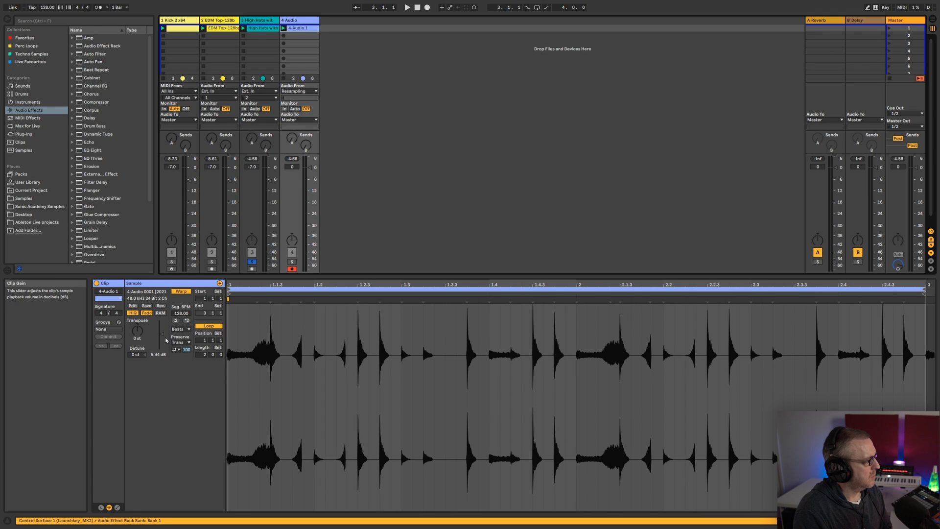
drag(161, 334, 162, 333)
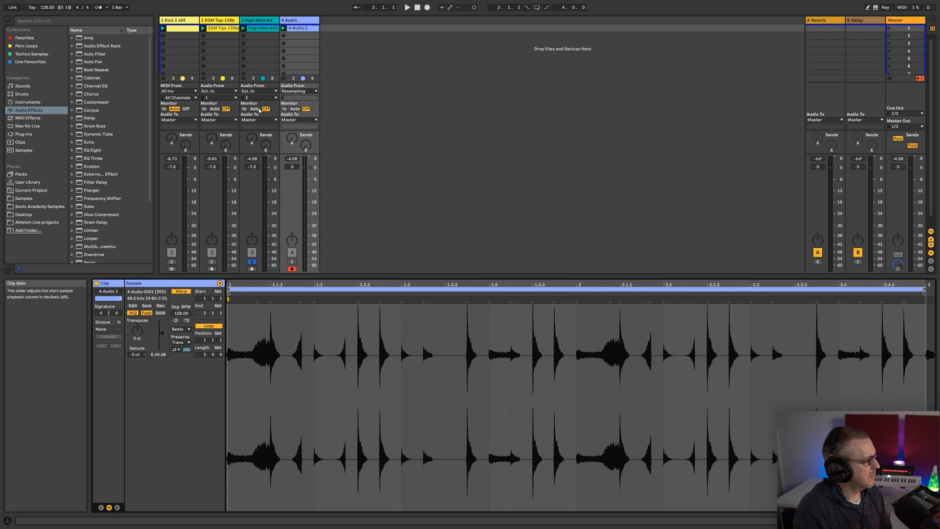